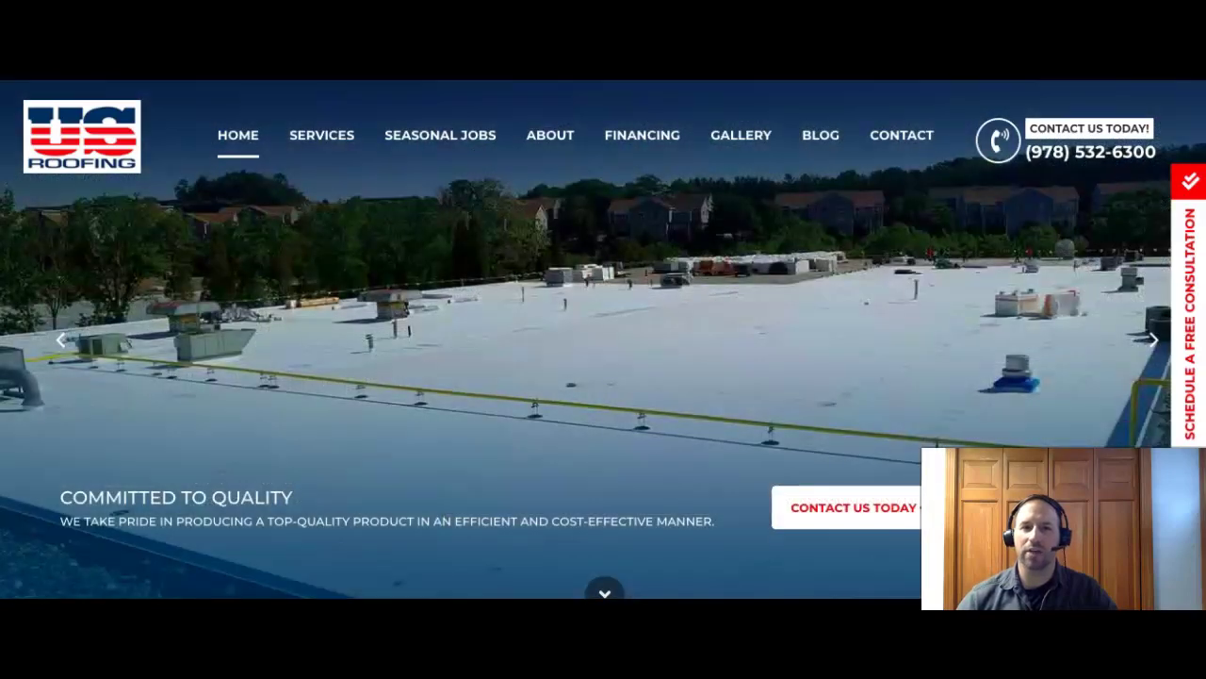
- Look through the US Roofing home page from the hero banner to the footer, including services and contact sections, and return to its beginning
scroll(603, 340, down, 2)
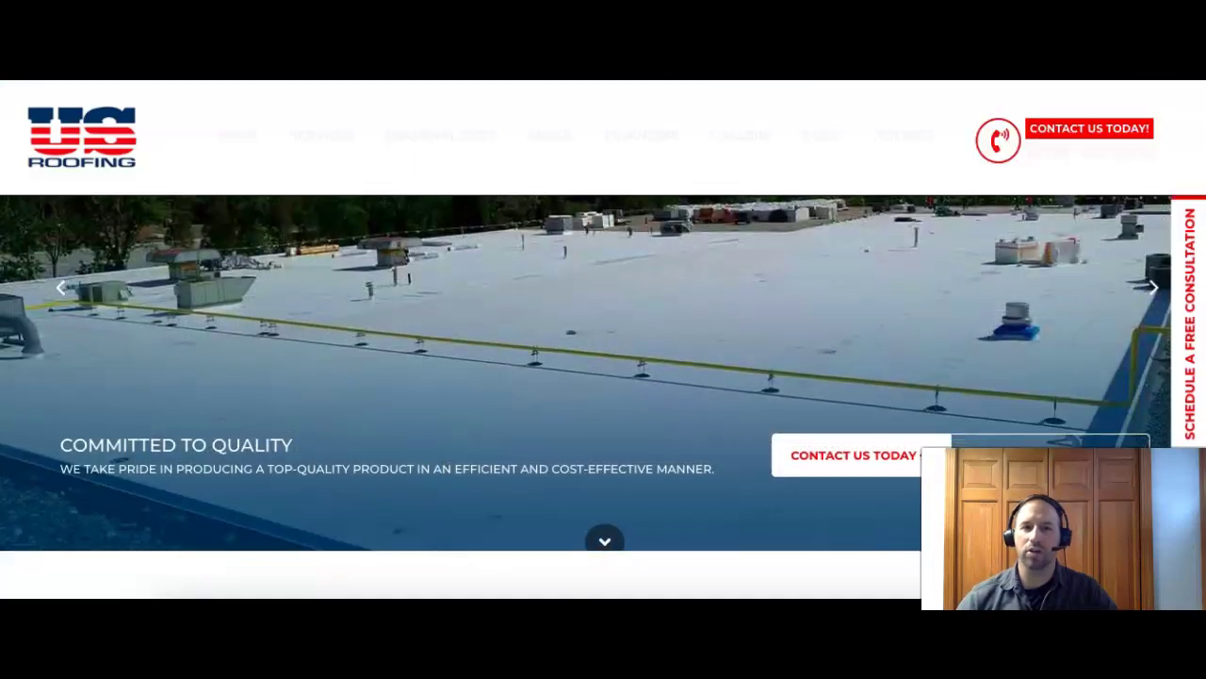
scroll(604, 340, down, 5)
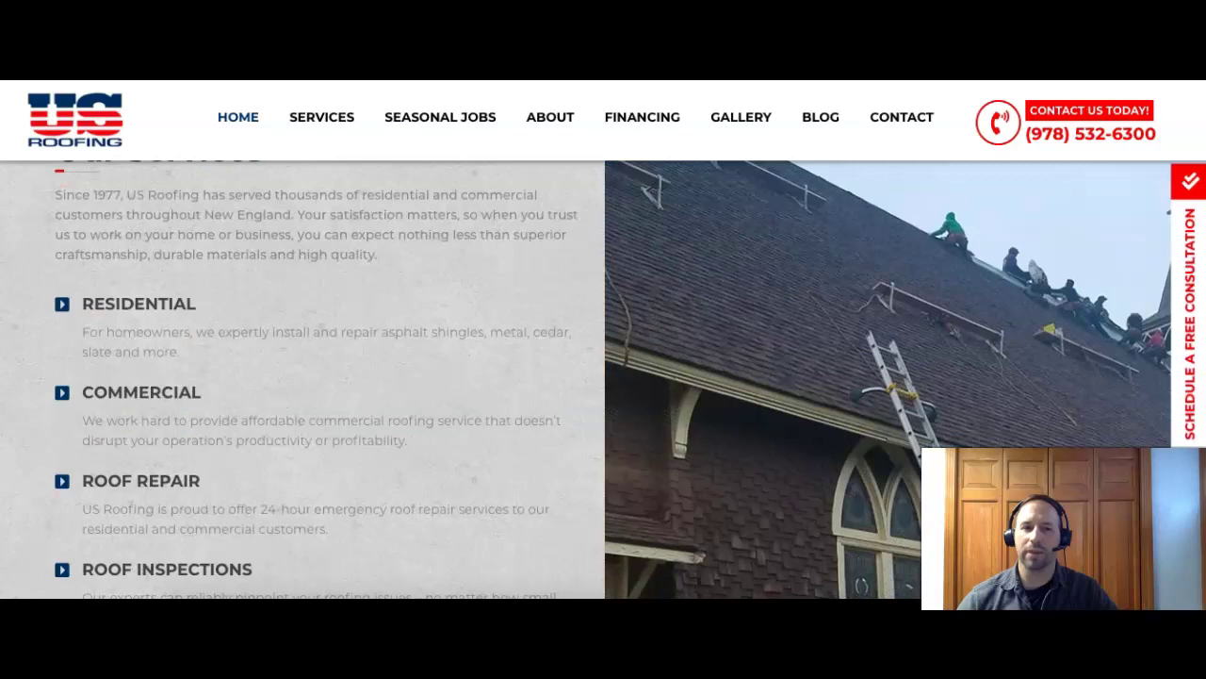
scroll(603, 377, up, 1)
scroll(603, 377, up, 1)
scroll(603, 377, down, 3)
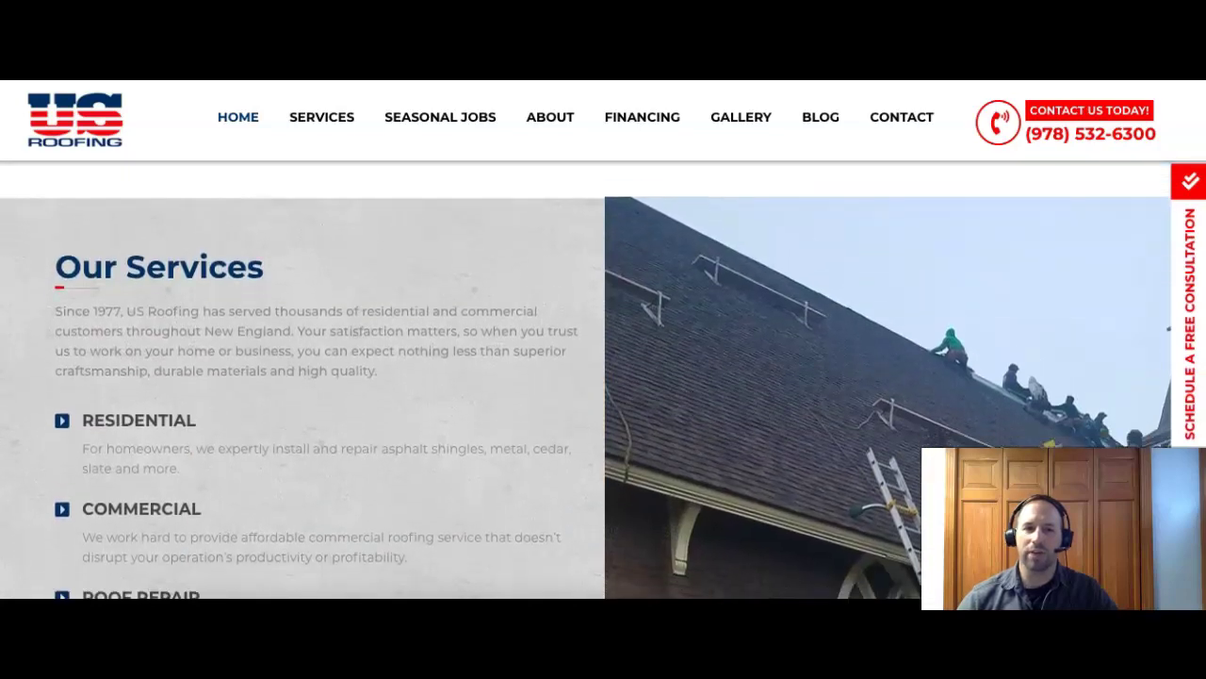
scroll(604, 377, down, 7)
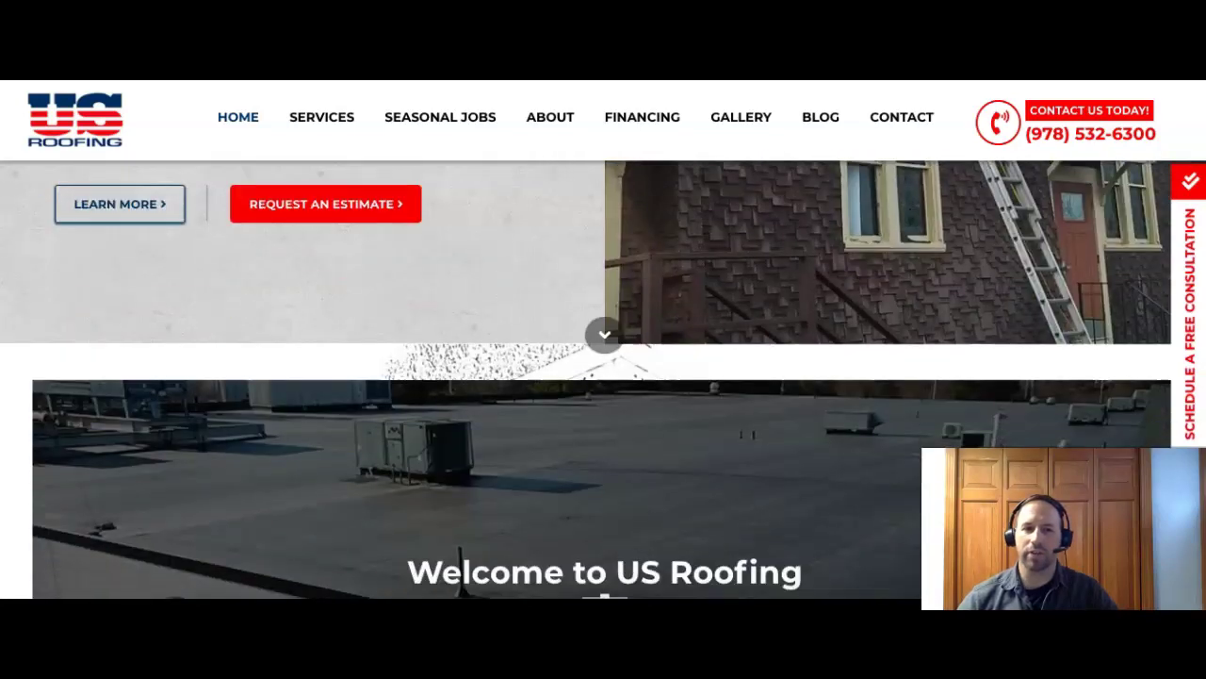
scroll(603, 377, down, 15)
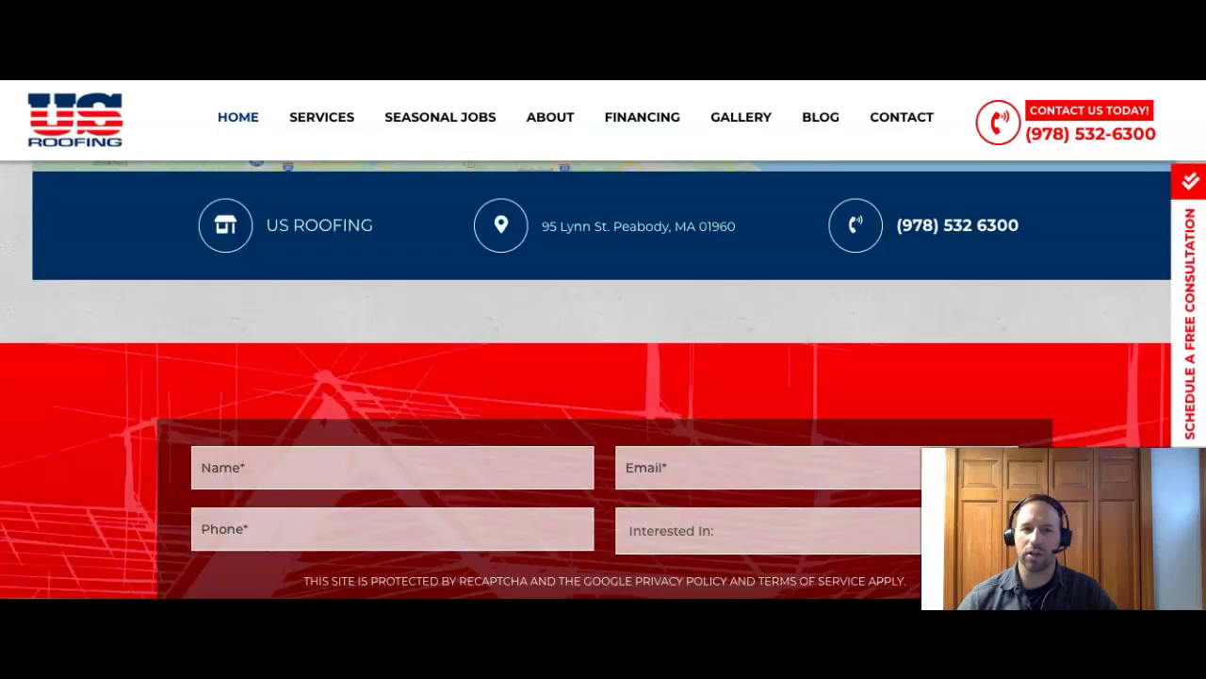
scroll(603, 377, down, 10)
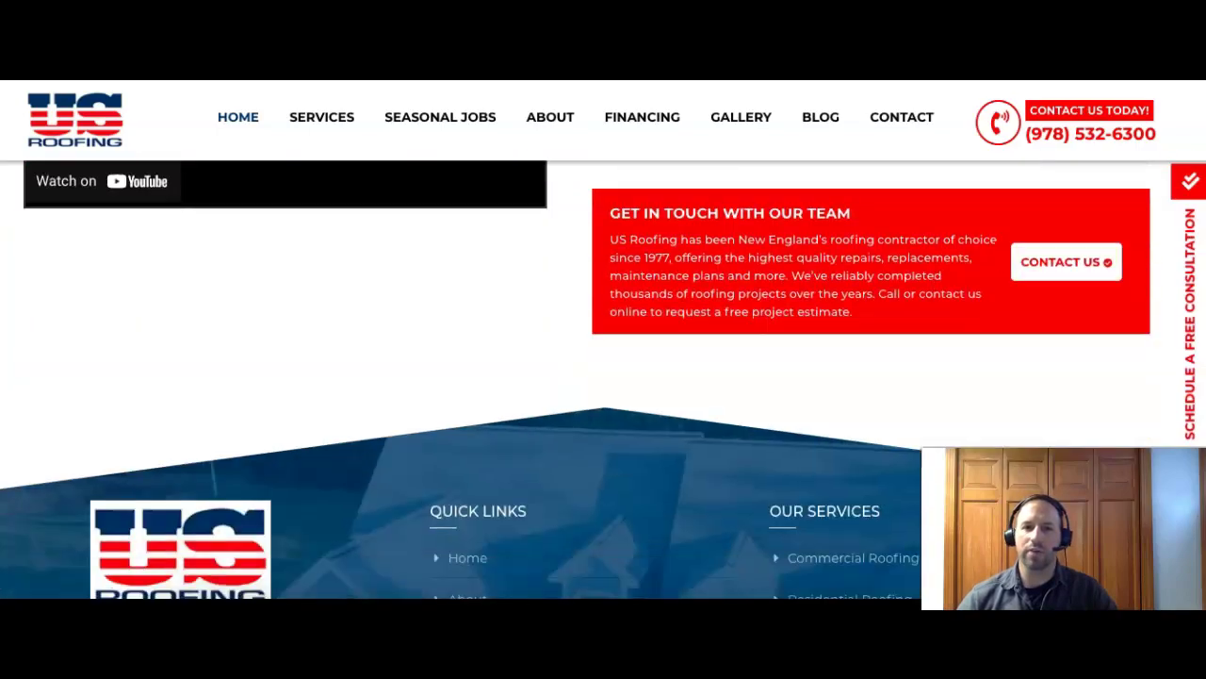
scroll(604, 377, up, 20)
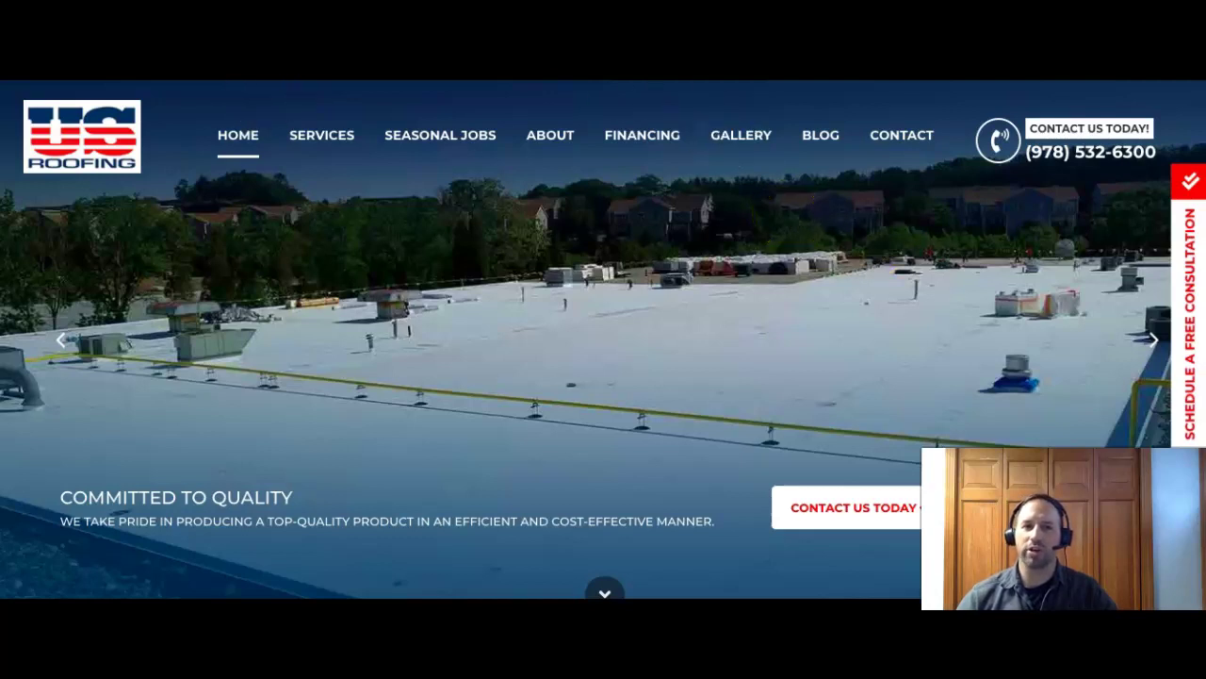
- Return to the Google results for "roofing peabody ma" and examine the sponsored roofer listings
key(alt+Left)
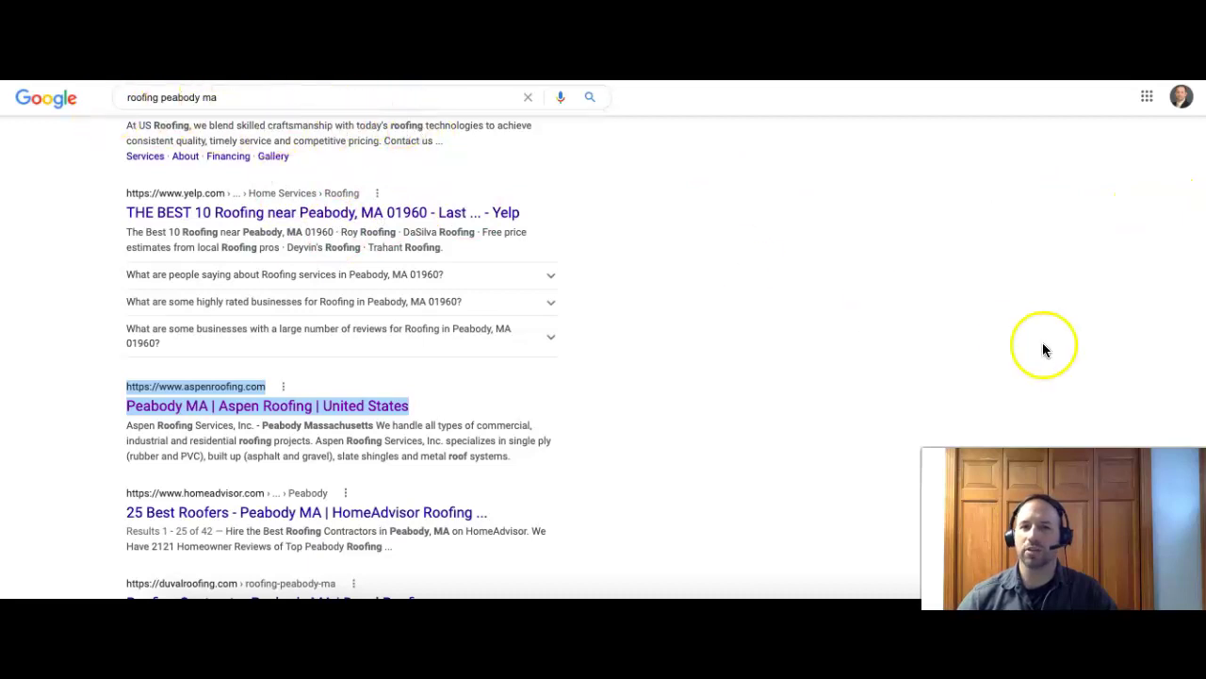
scroll(1057, 287, up, 10)
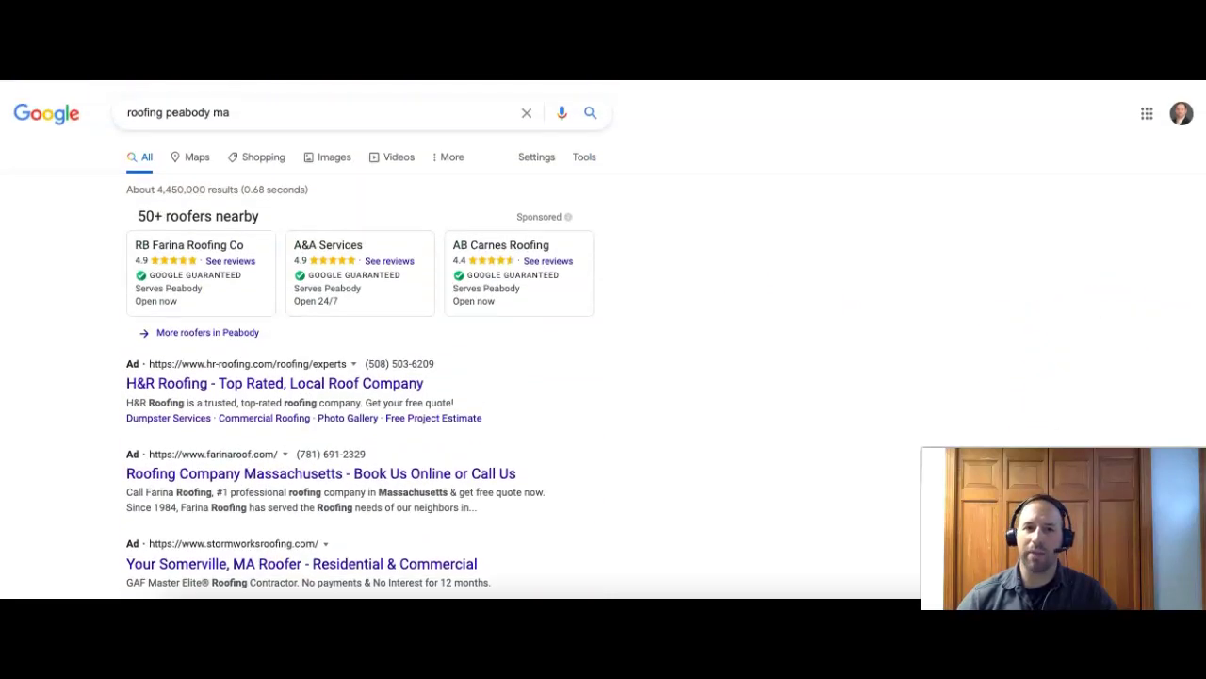
drag(46, 189, 699, 461)
click(46, 235)
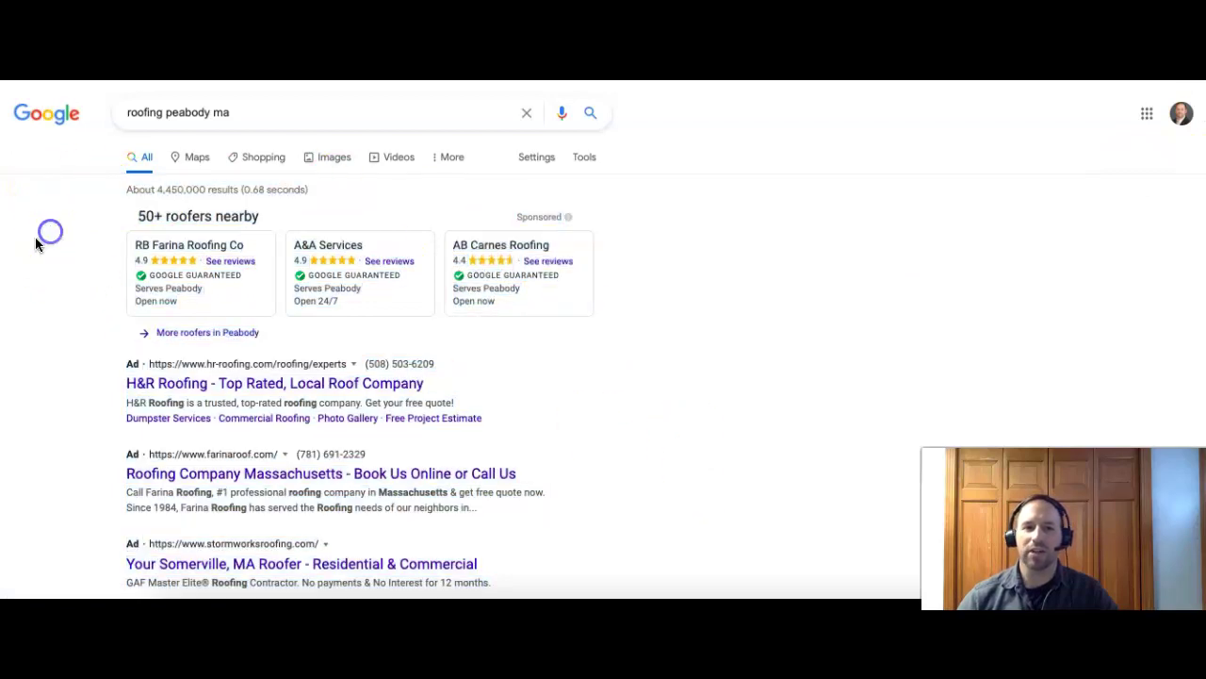
drag(452, 238, 649, 274)
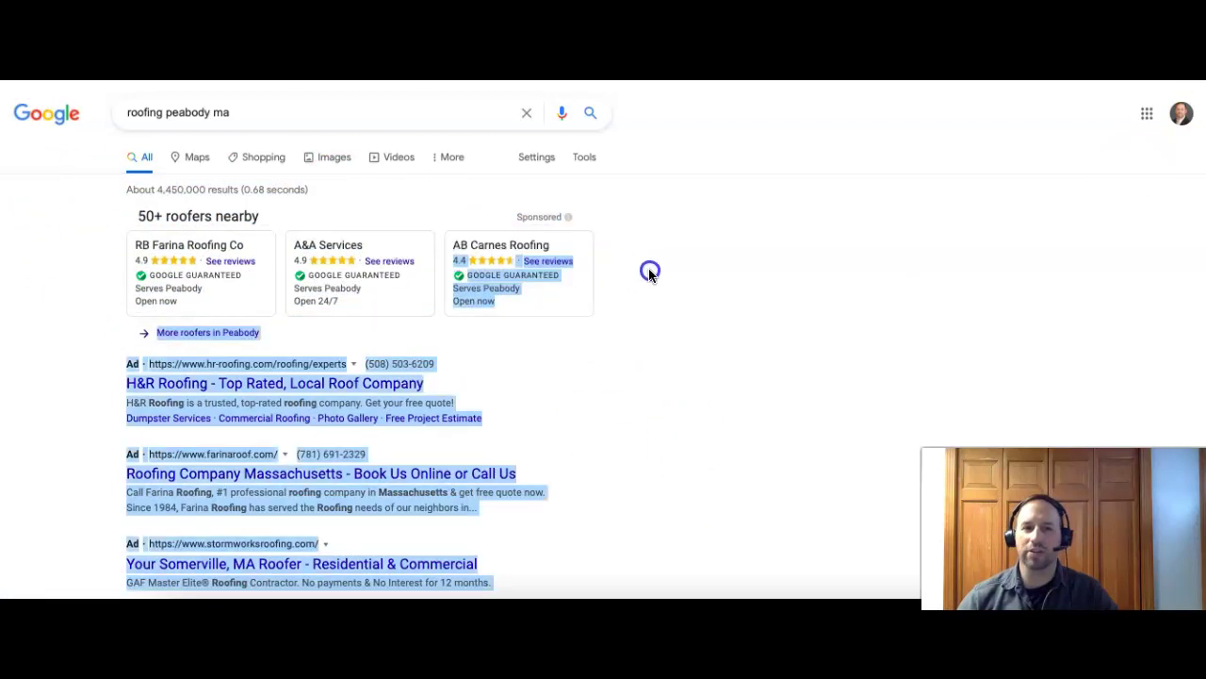
click(777, 299)
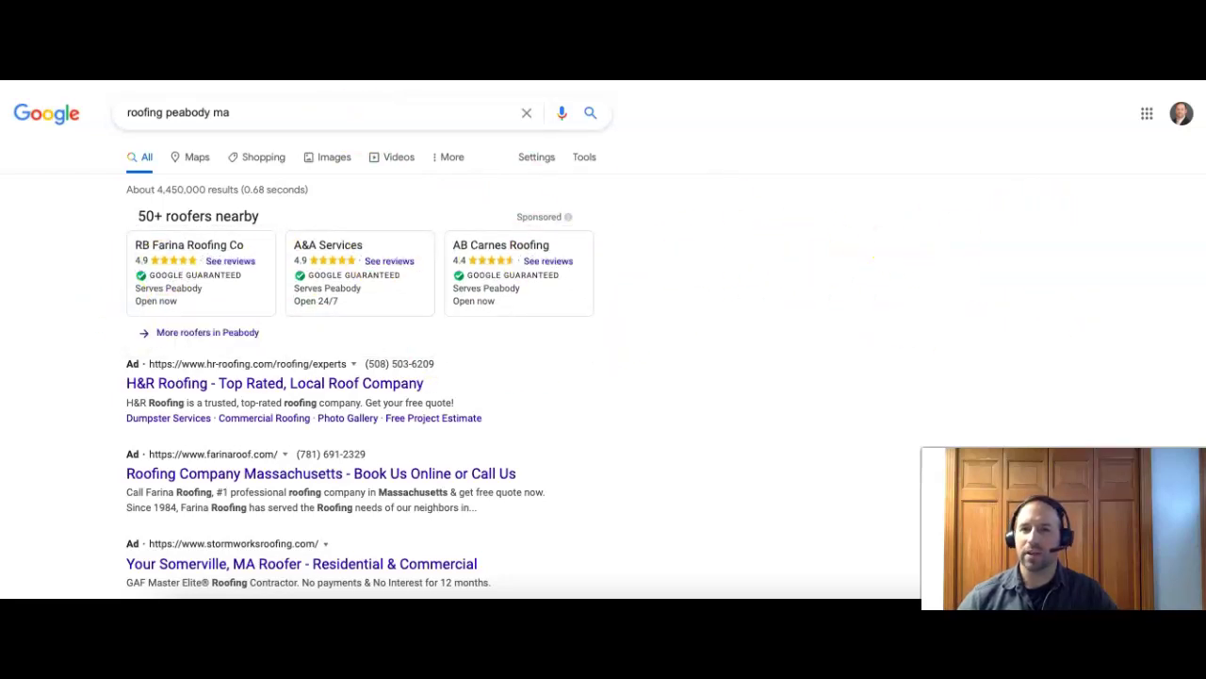
- Review the text ads, the local map listings and the organic results for the roofing search
scroll(423, 288, down, 2)
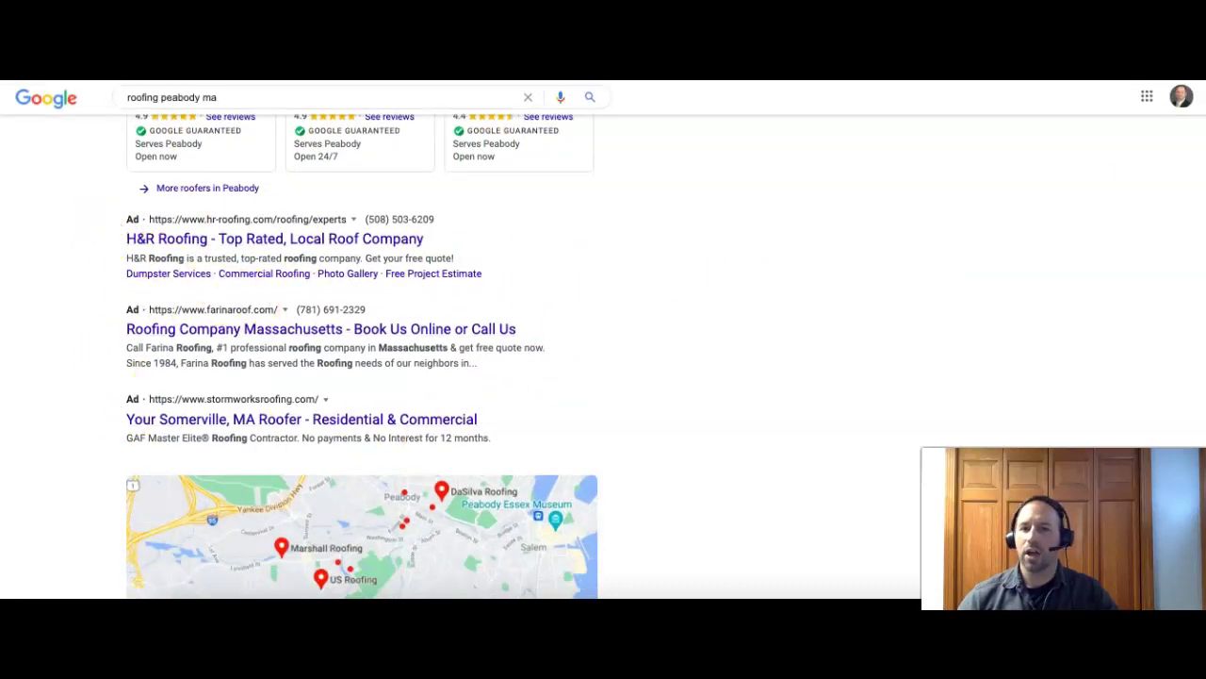
scroll(363, 359, down, 5)
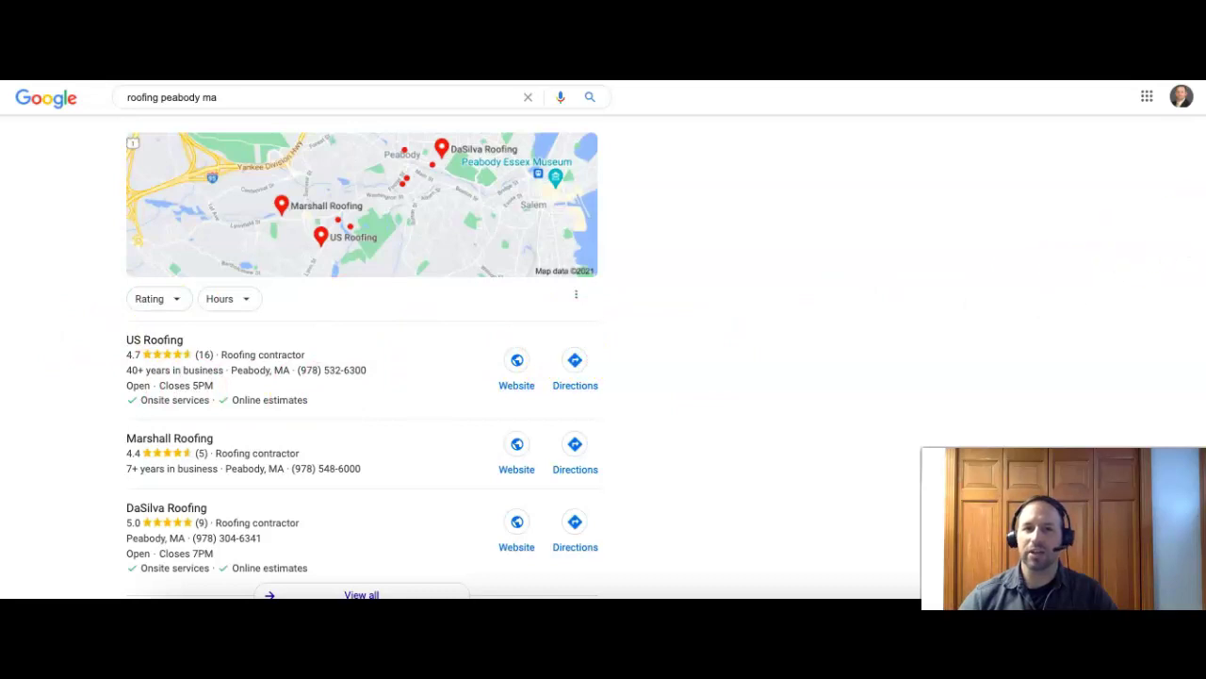
scroll(363, 358, down, 4)
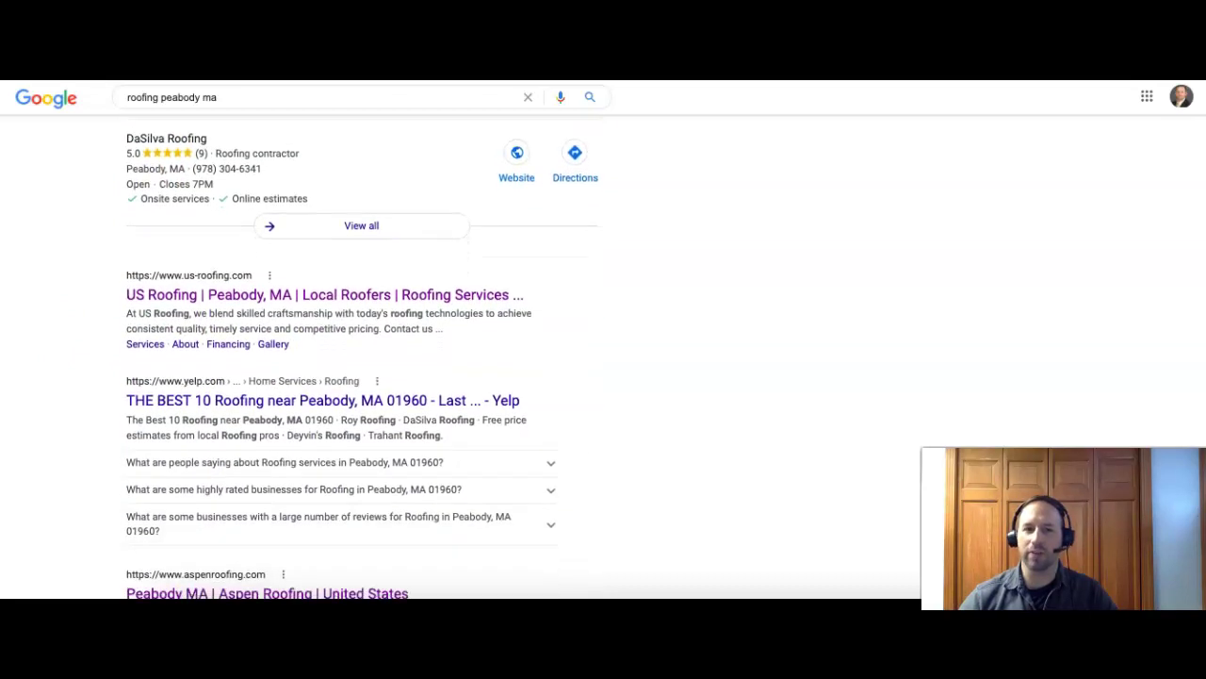
scroll(363, 358, down, 2)
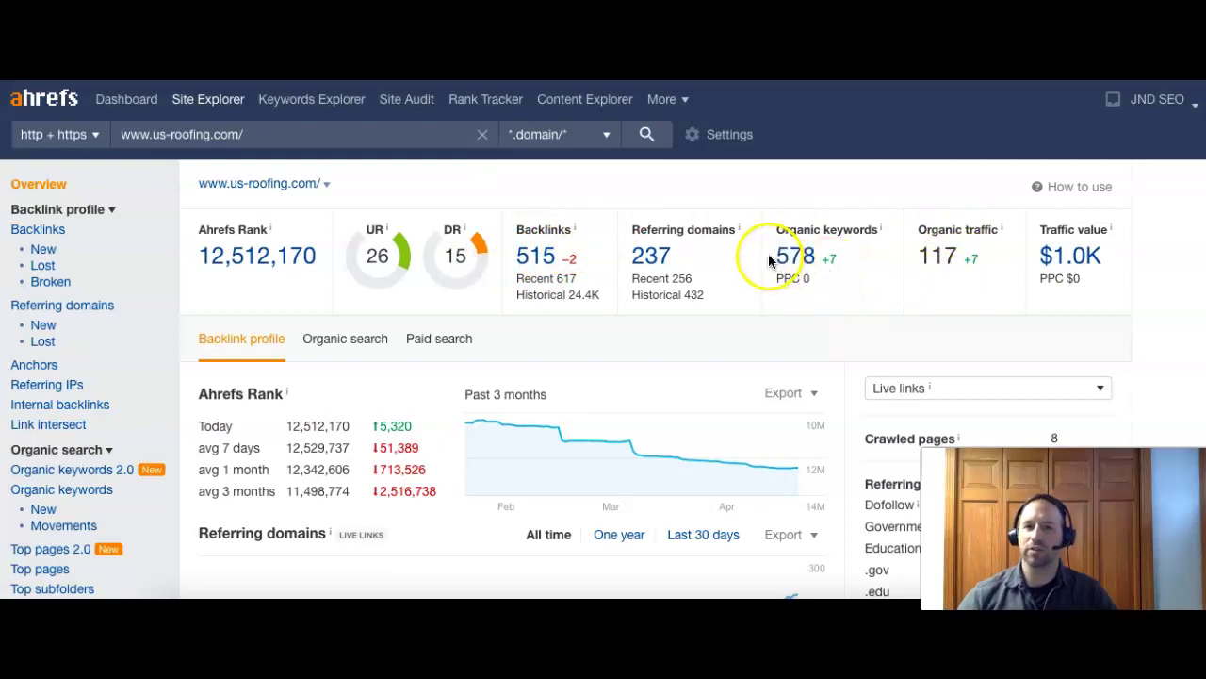
drag(771, 256, 815, 260)
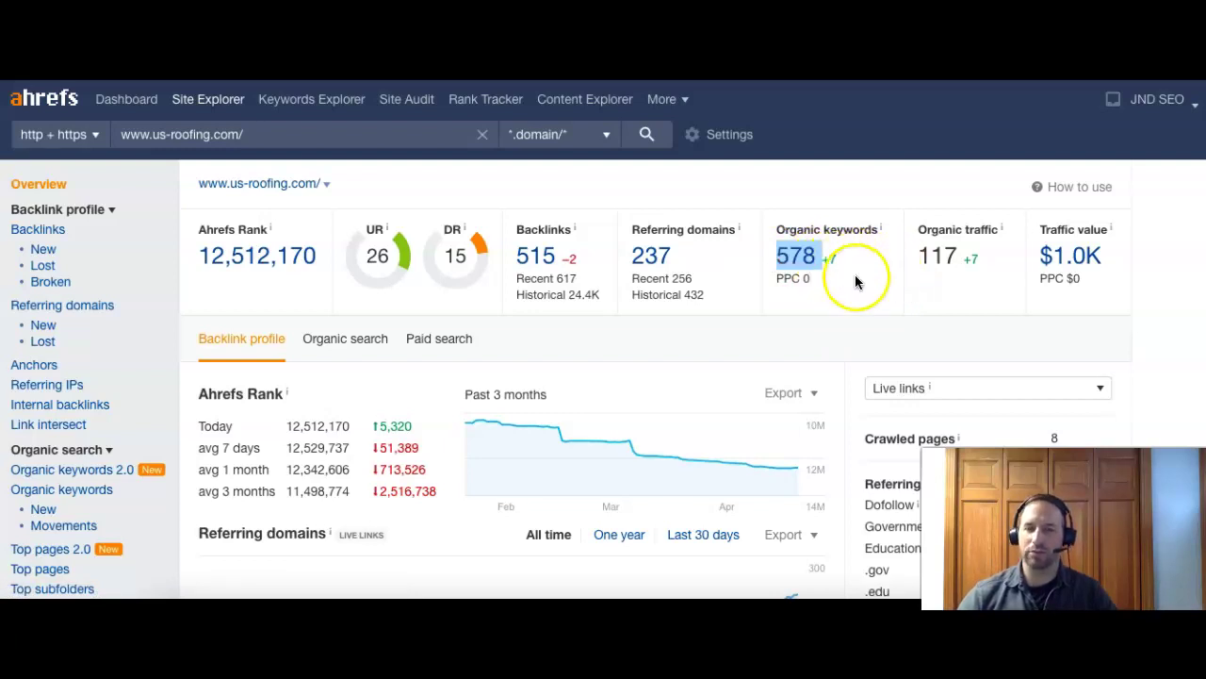
click(952, 274)
drag(910, 261, 954, 300)
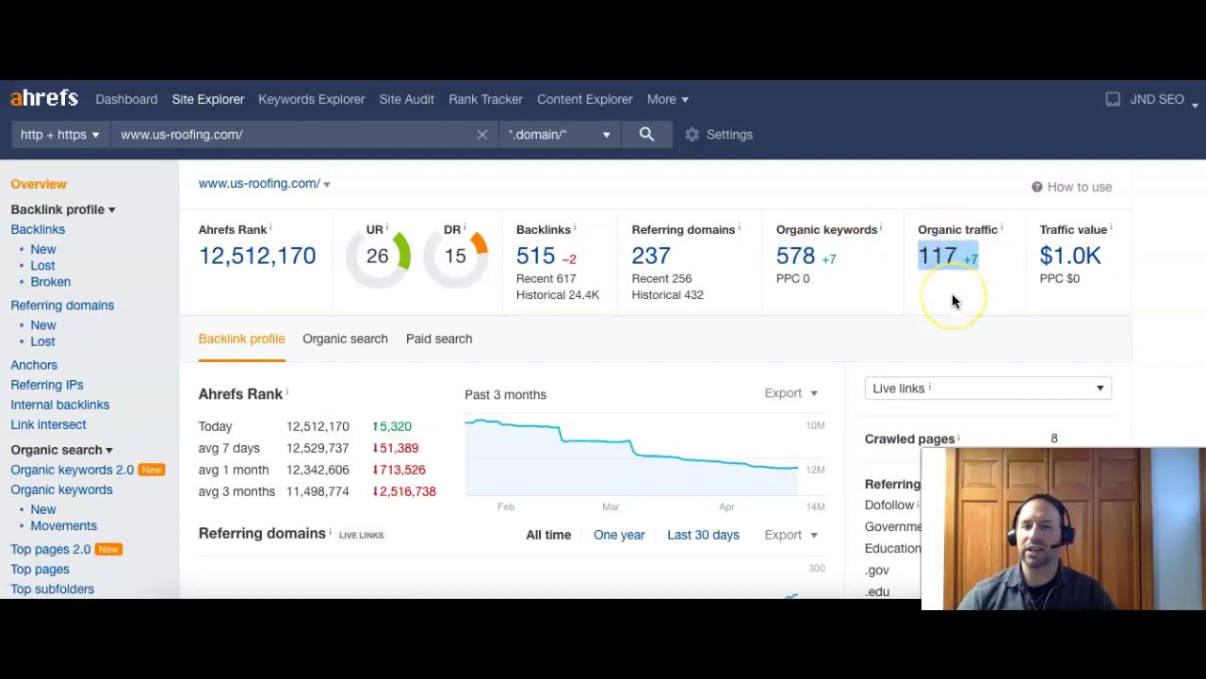
click(952, 299)
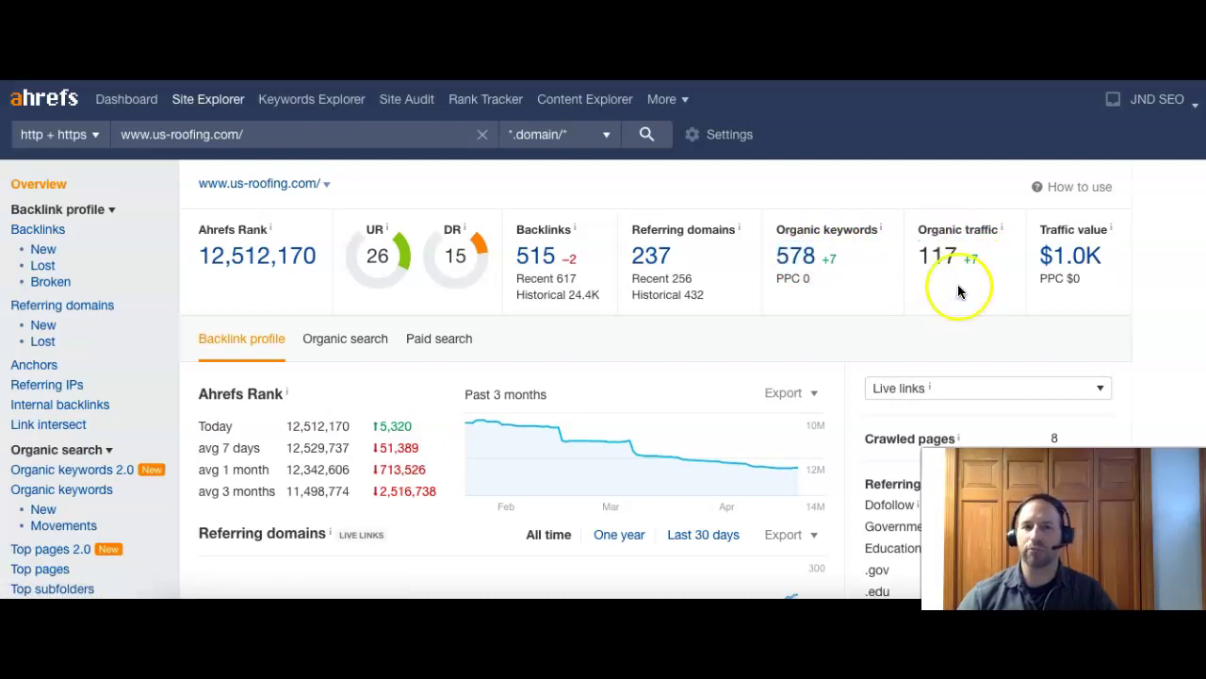
scroll(603, 340, down, 3)
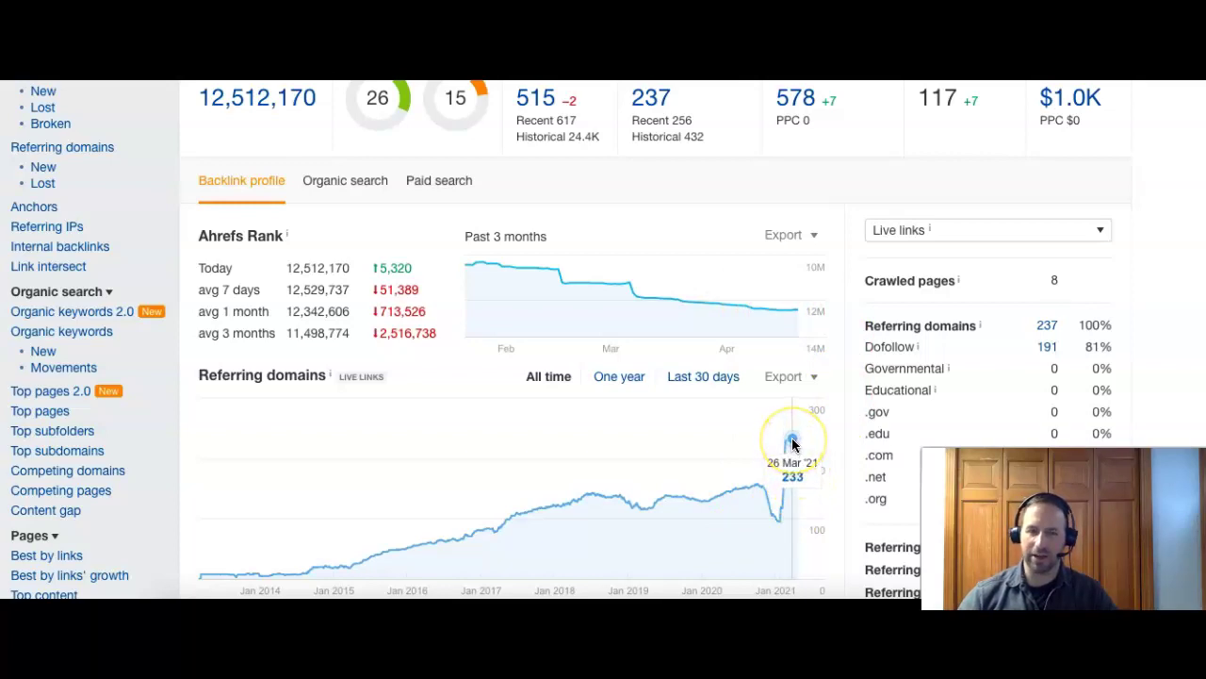
scroll(794, 440, up, 3)
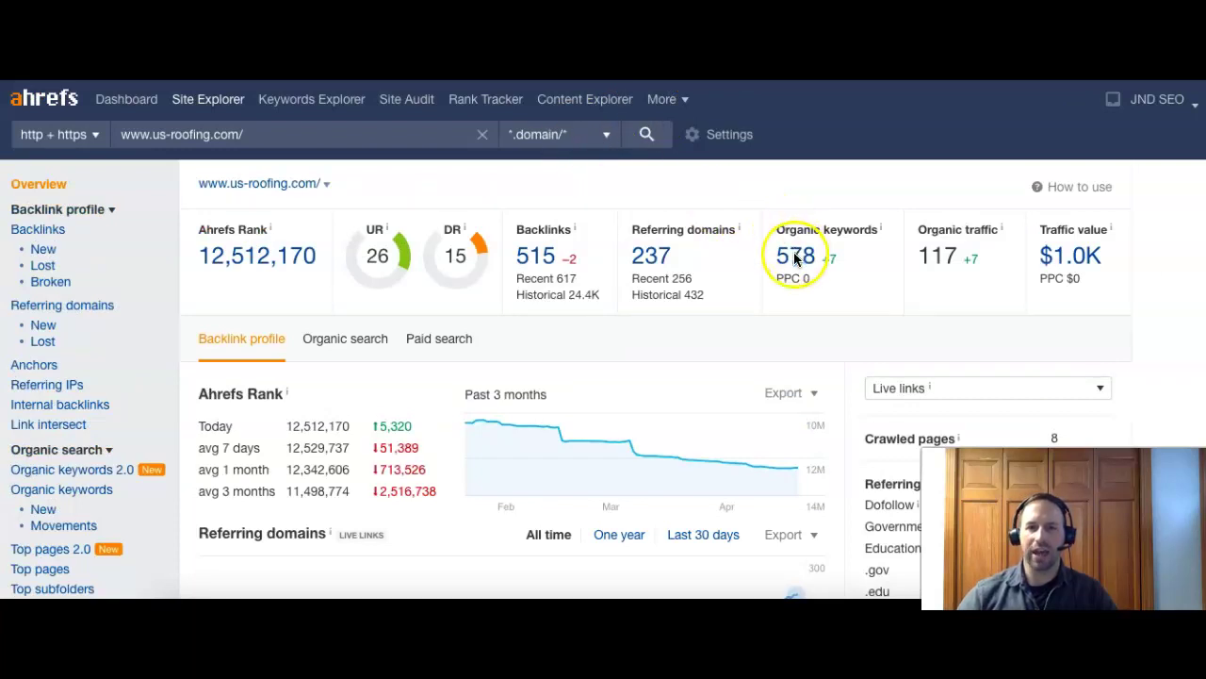
- Open the site's organic keywords report and check the search volume and position of "us roofing peabody ma"
click(796, 254)
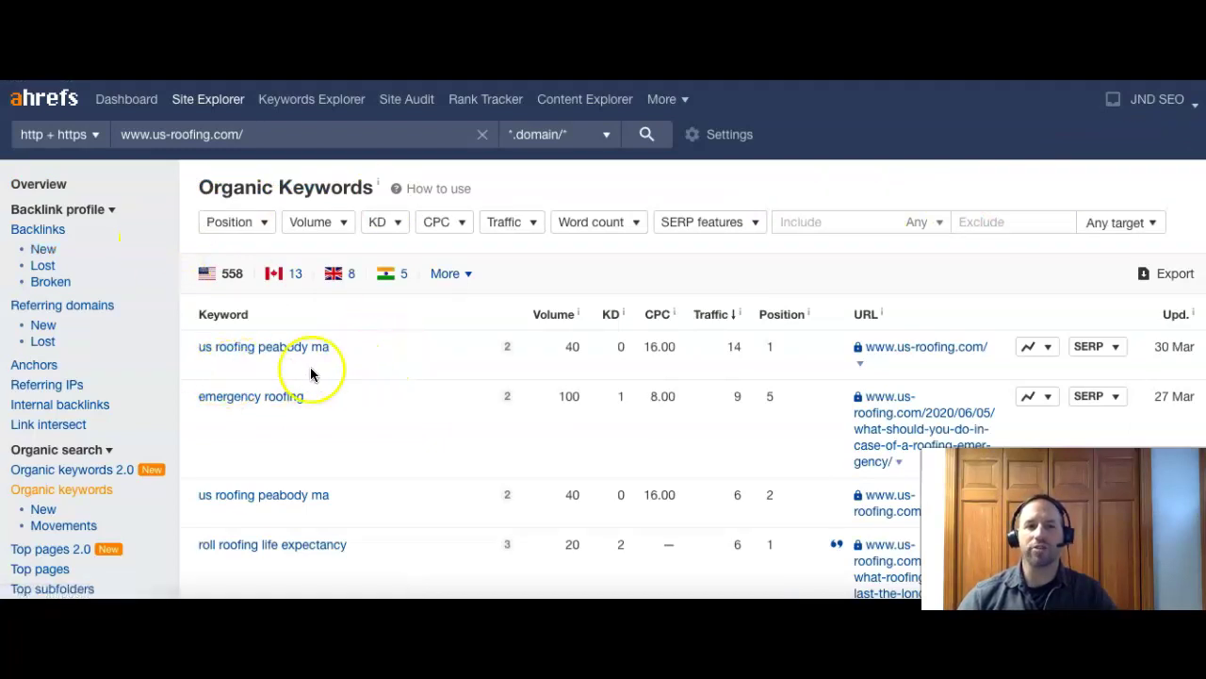
click(235, 355)
drag(235, 355, 201, 349)
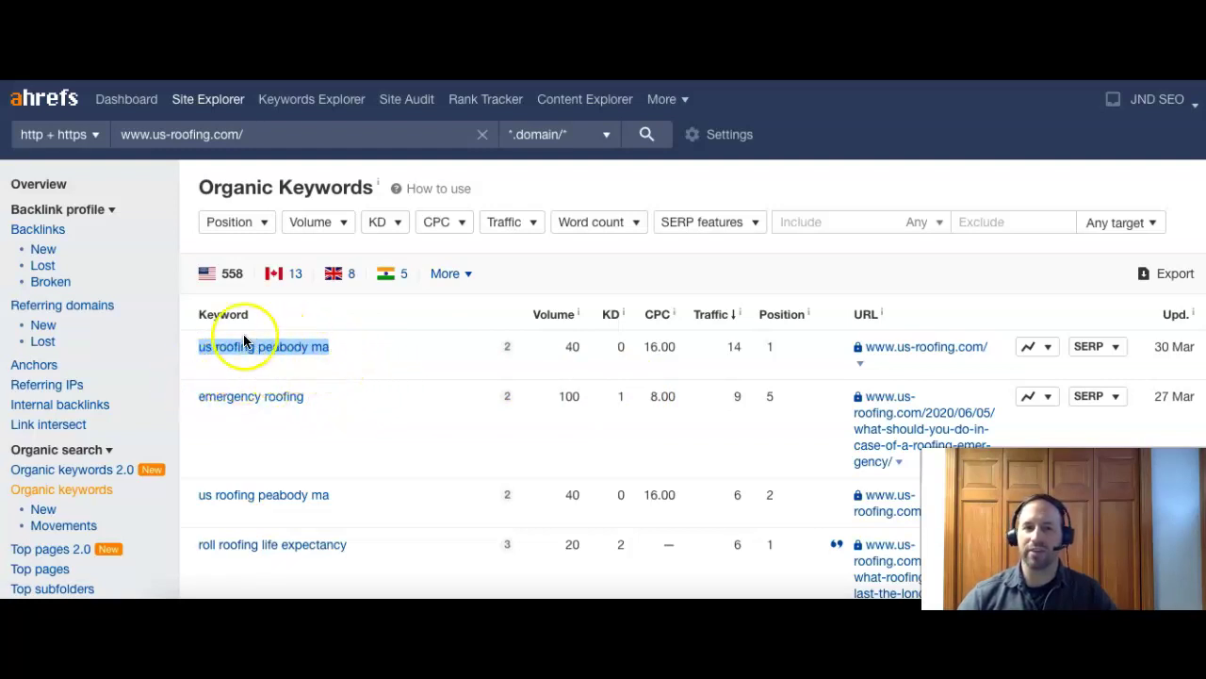
double_click(571, 348)
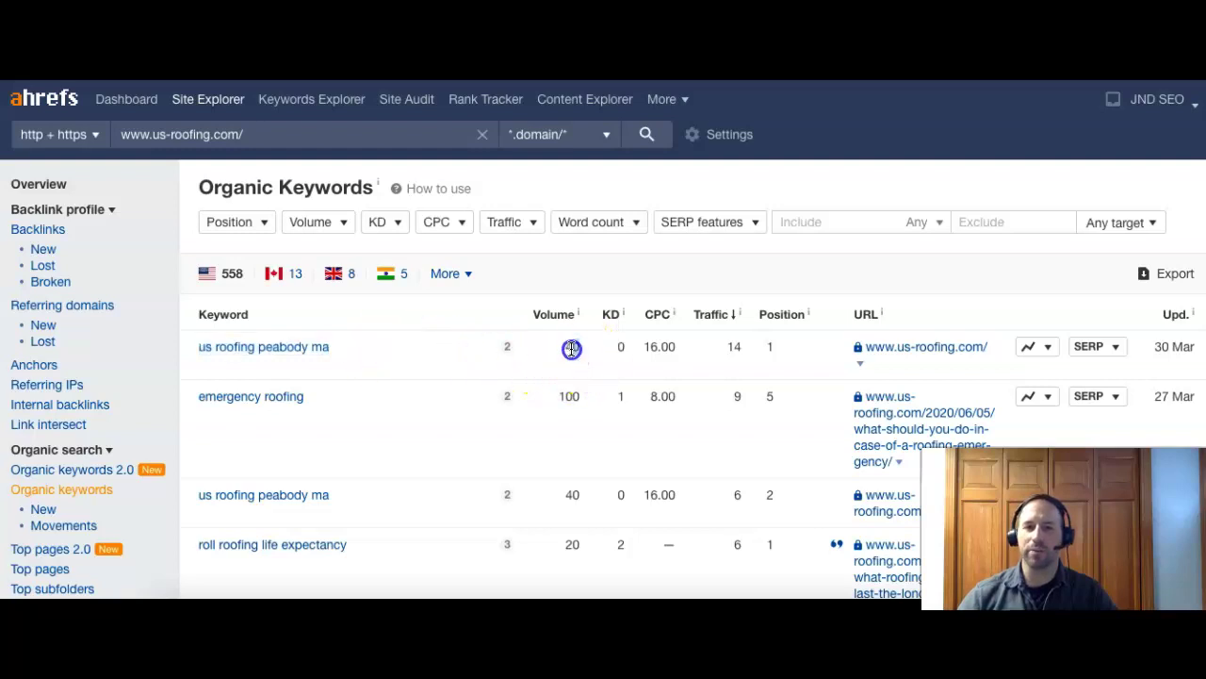
double_click(777, 352)
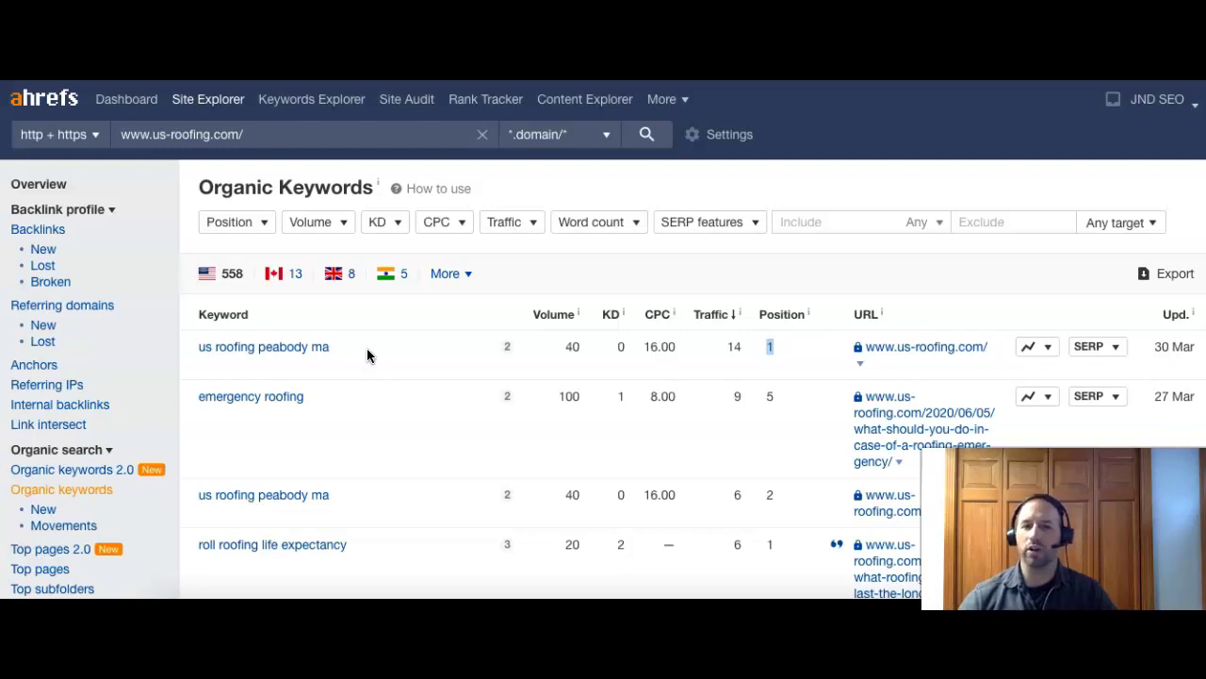
click(426, 343)
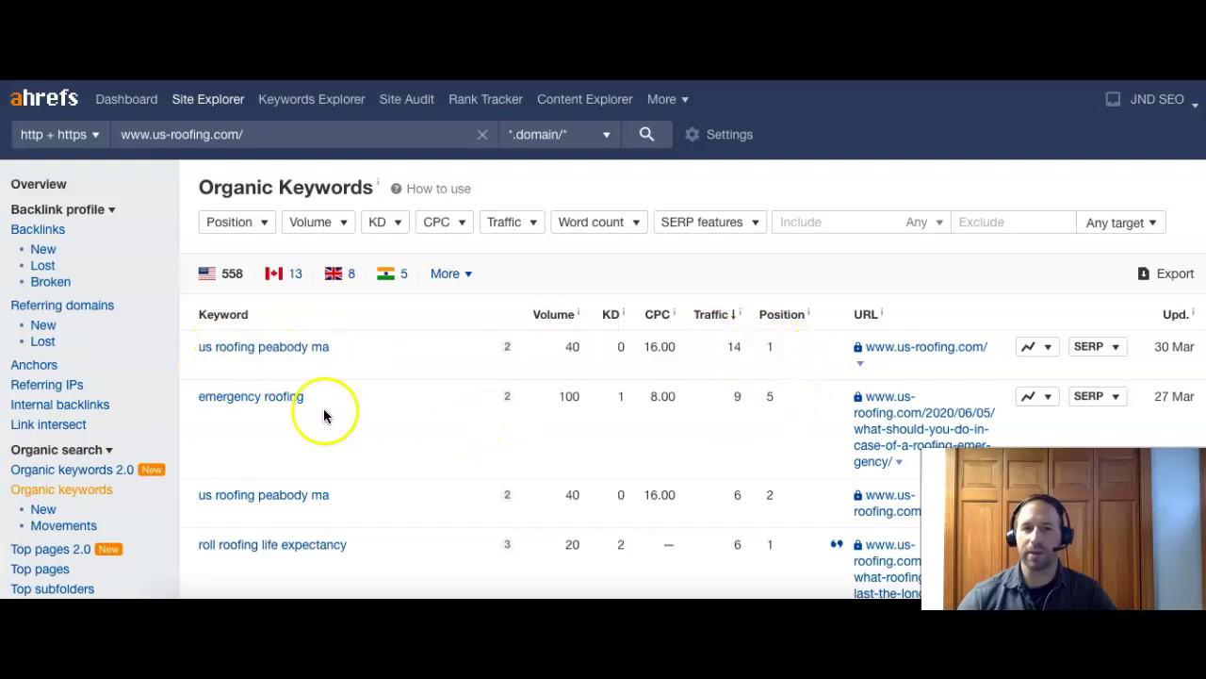
- Check the keyword "emergency roofing" and its monthly search volume
drag(324, 403, 194, 396)
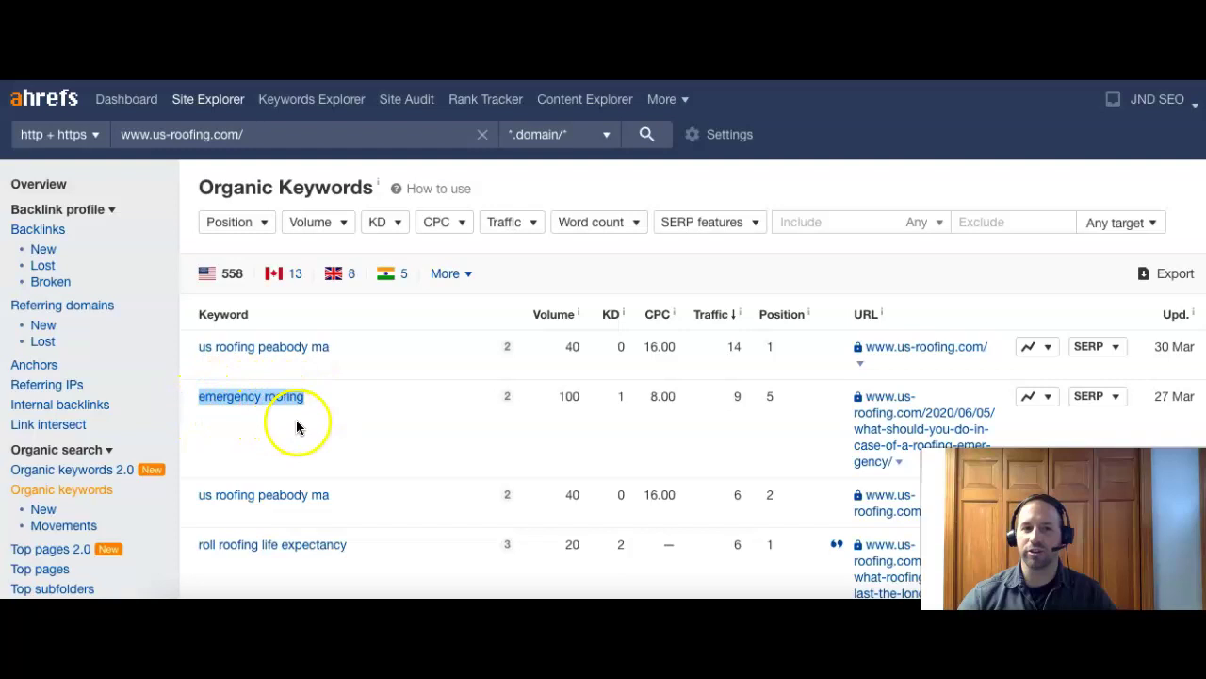
click(365, 412)
drag(577, 403, 554, 401)
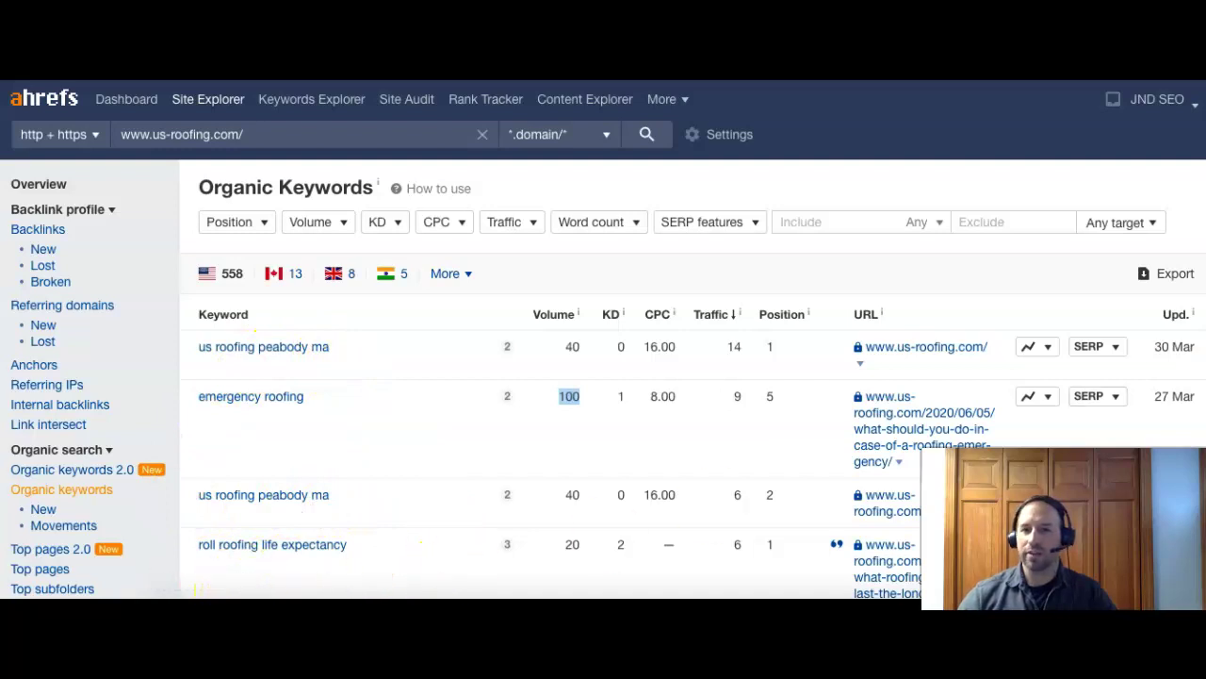
- Go through the lower-traffic keywords in the report and examine the entry for "roofing companies ma"
scroll(604, 340, down, 5)
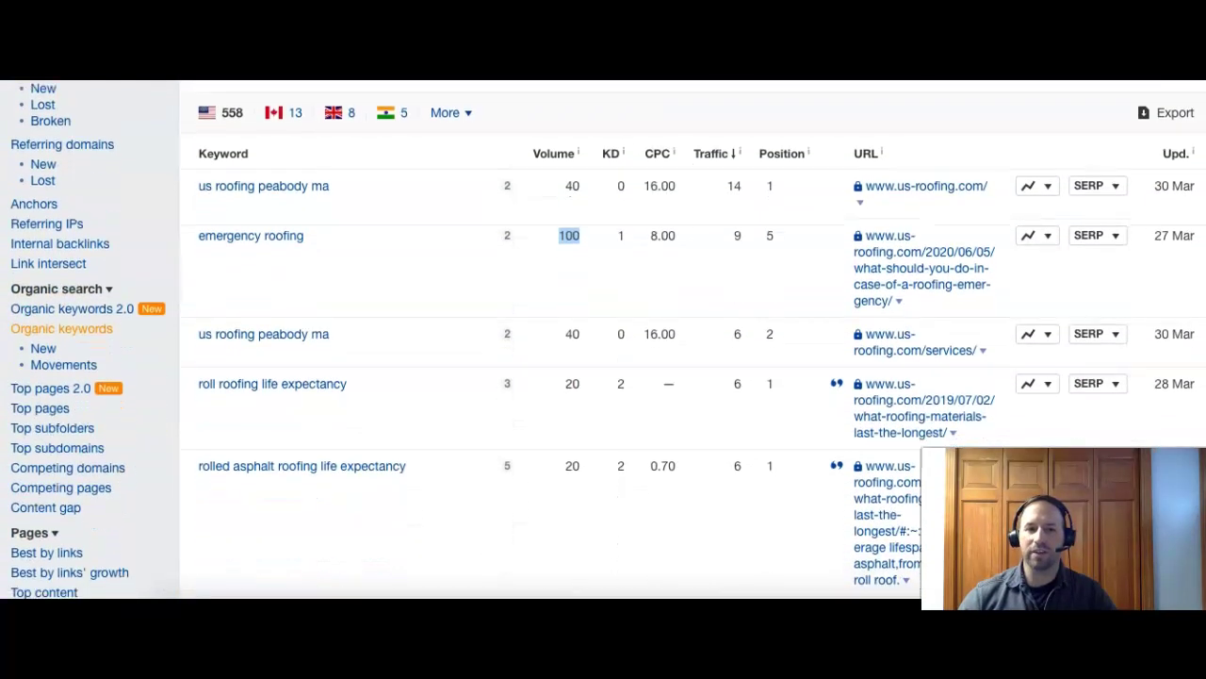
scroll(603, 339, down, 3)
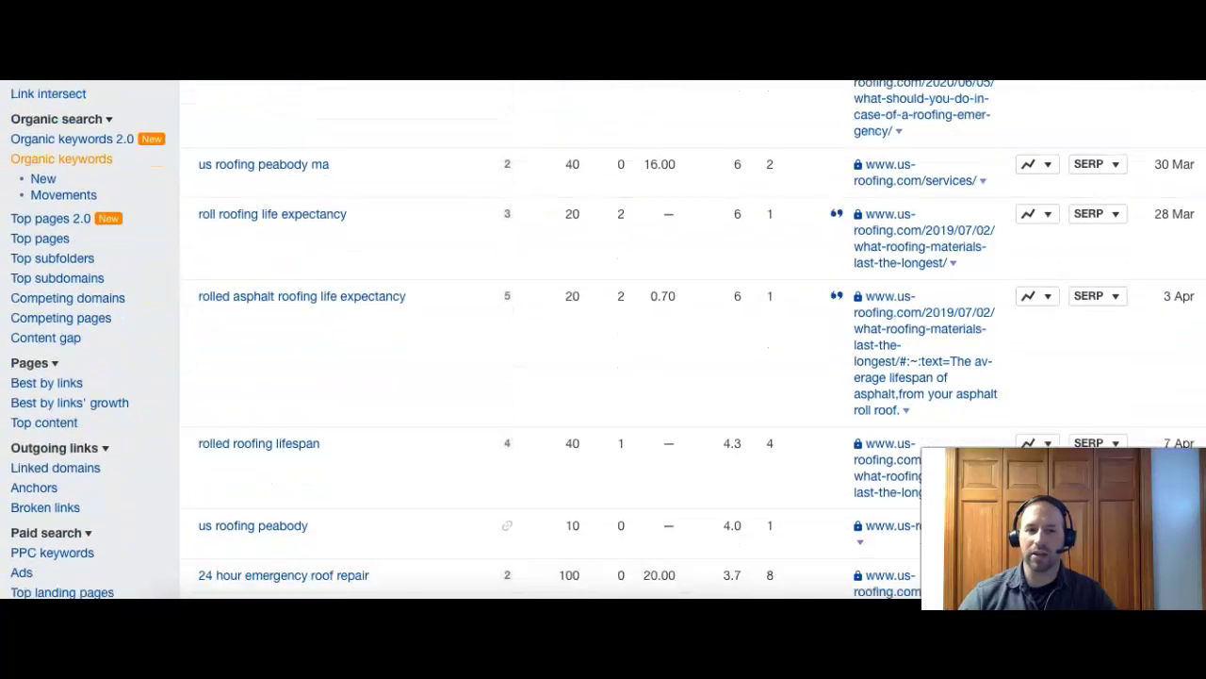
scroll(603, 340, down, 1)
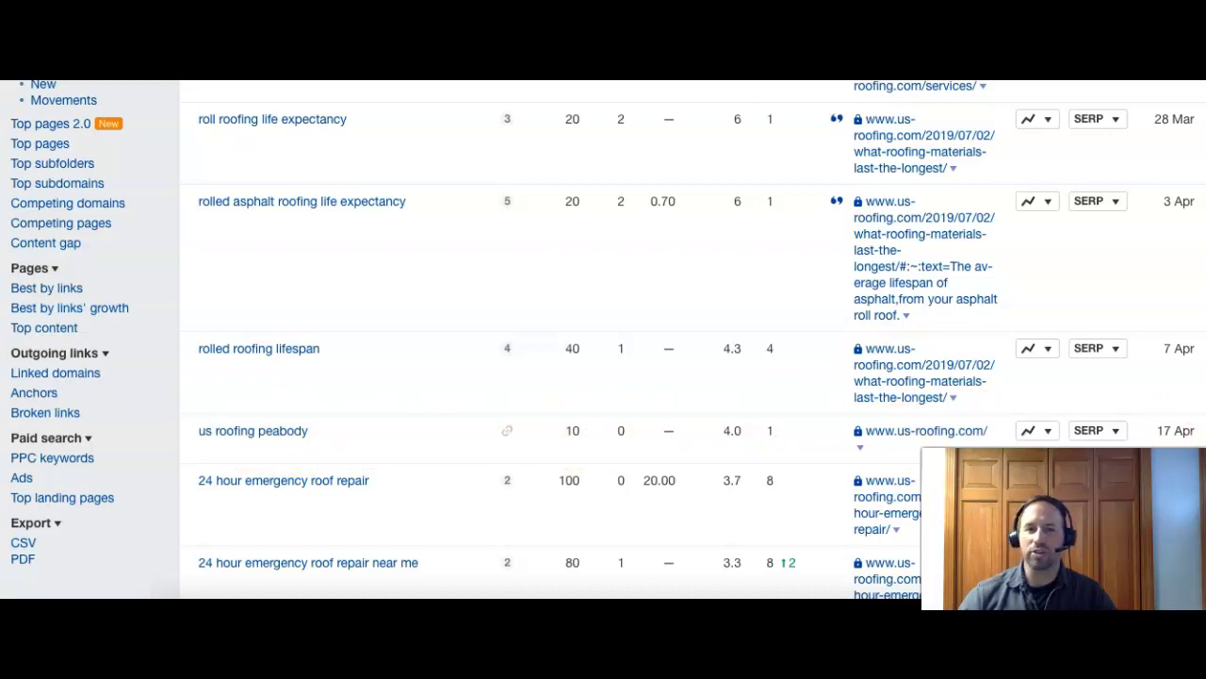
scroll(603, 340, down, 5)
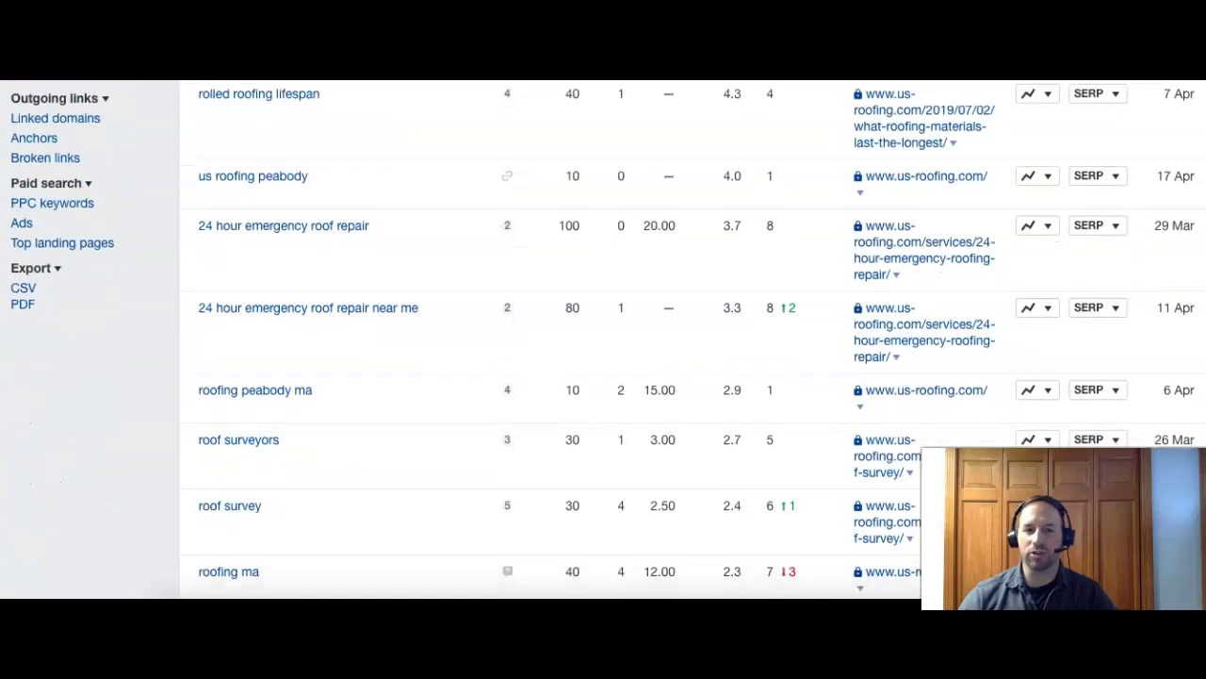
scroll(603, 339, down, 3)
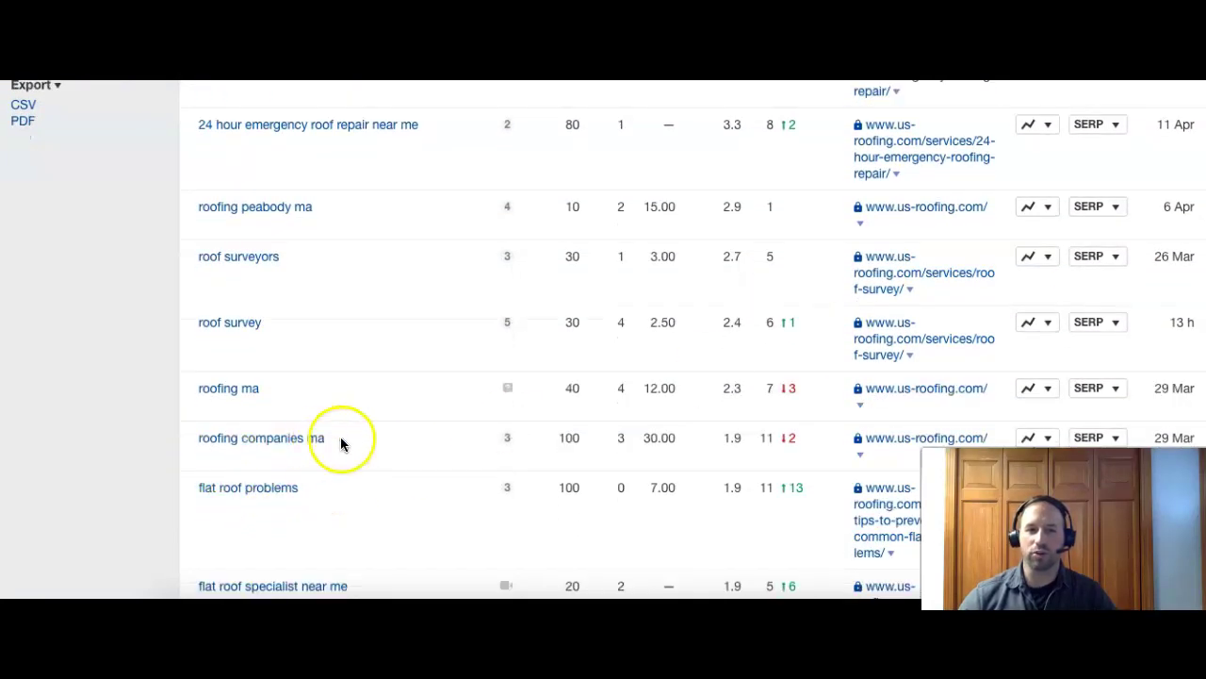
drag(339, 439, 194, 439)
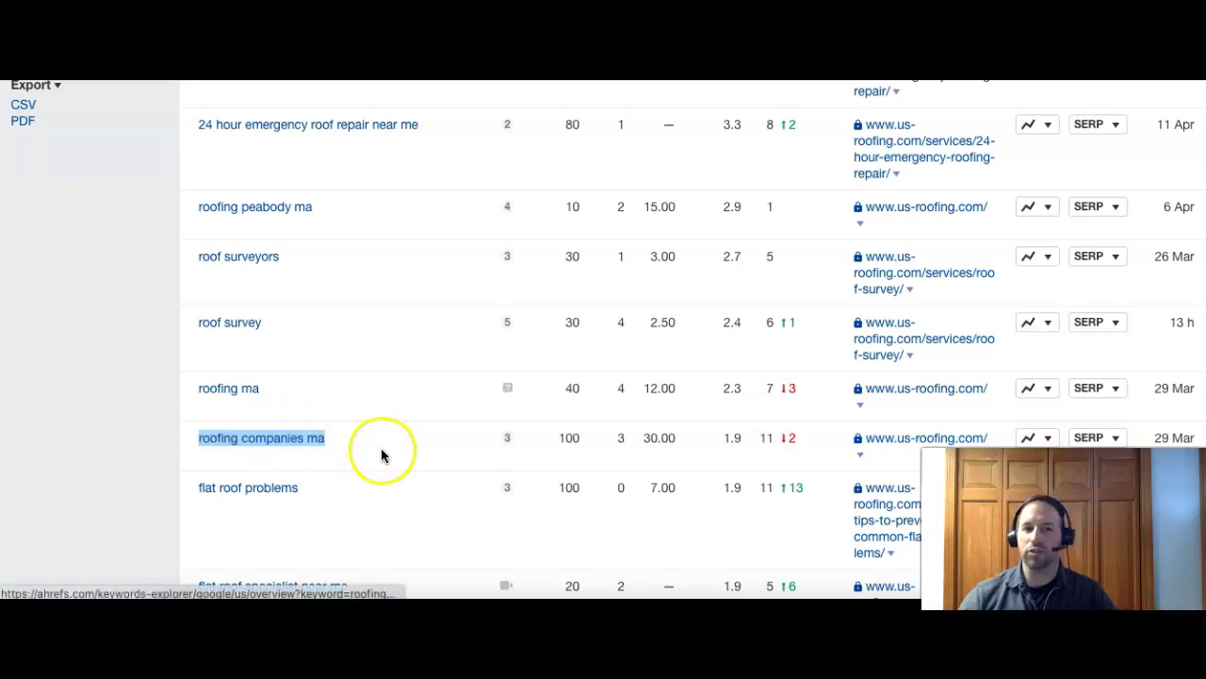
click(346, 445)
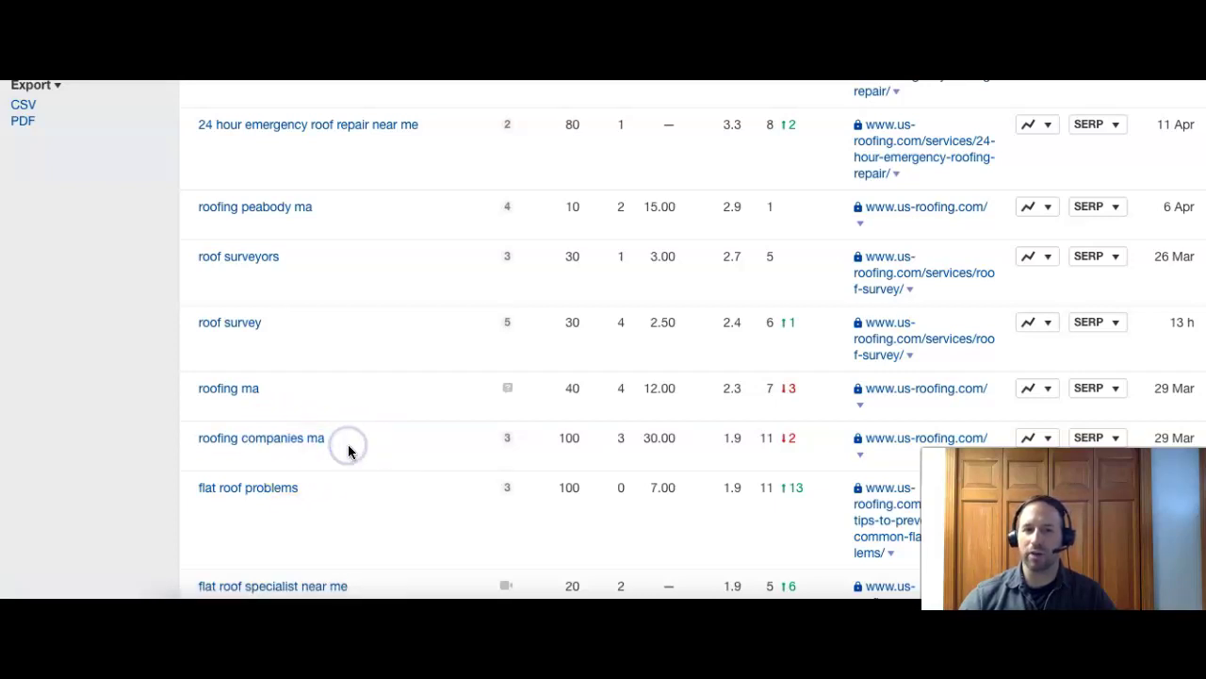
- Check the search volume and ranking position of the keyword "roofing companies ma"
double_click(562, 441)
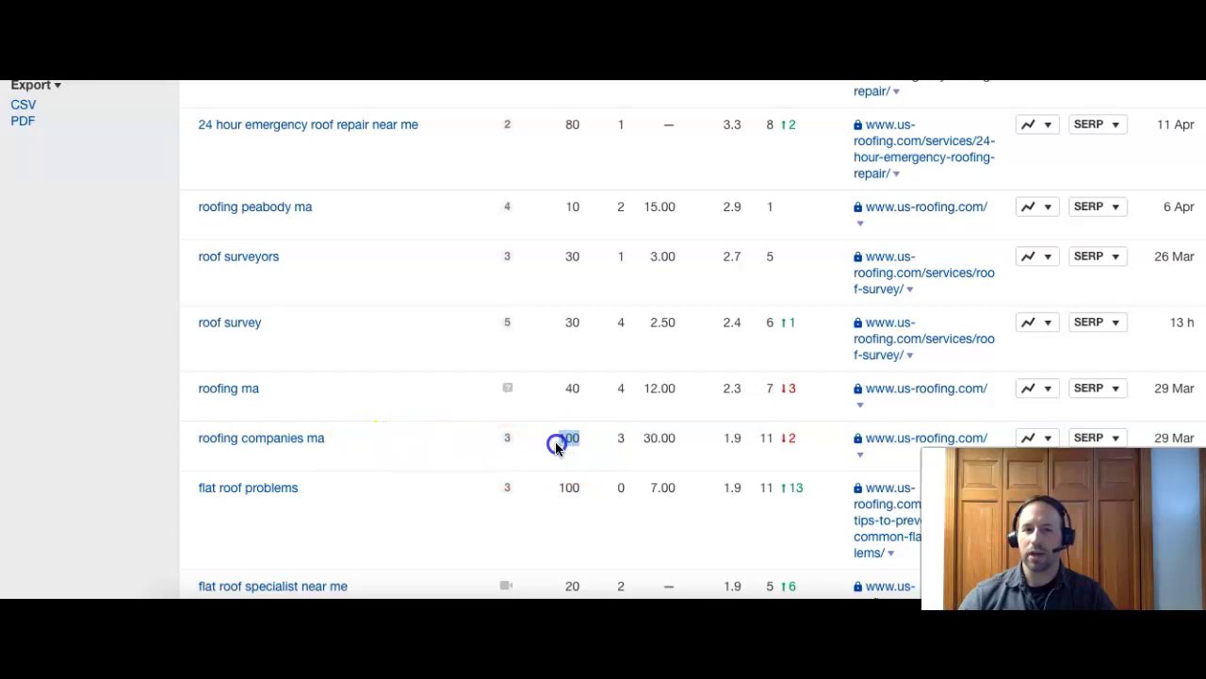
click(765, 440)
double_click(765, 440)
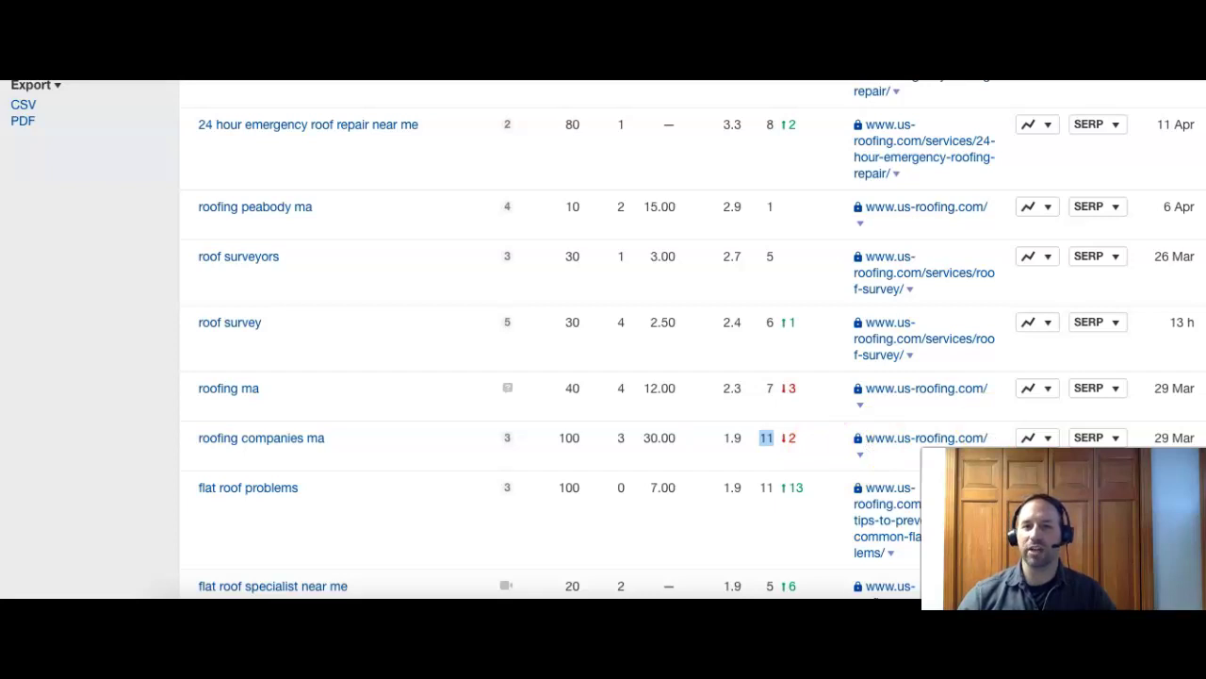
scroll(603, 339, up, 10)
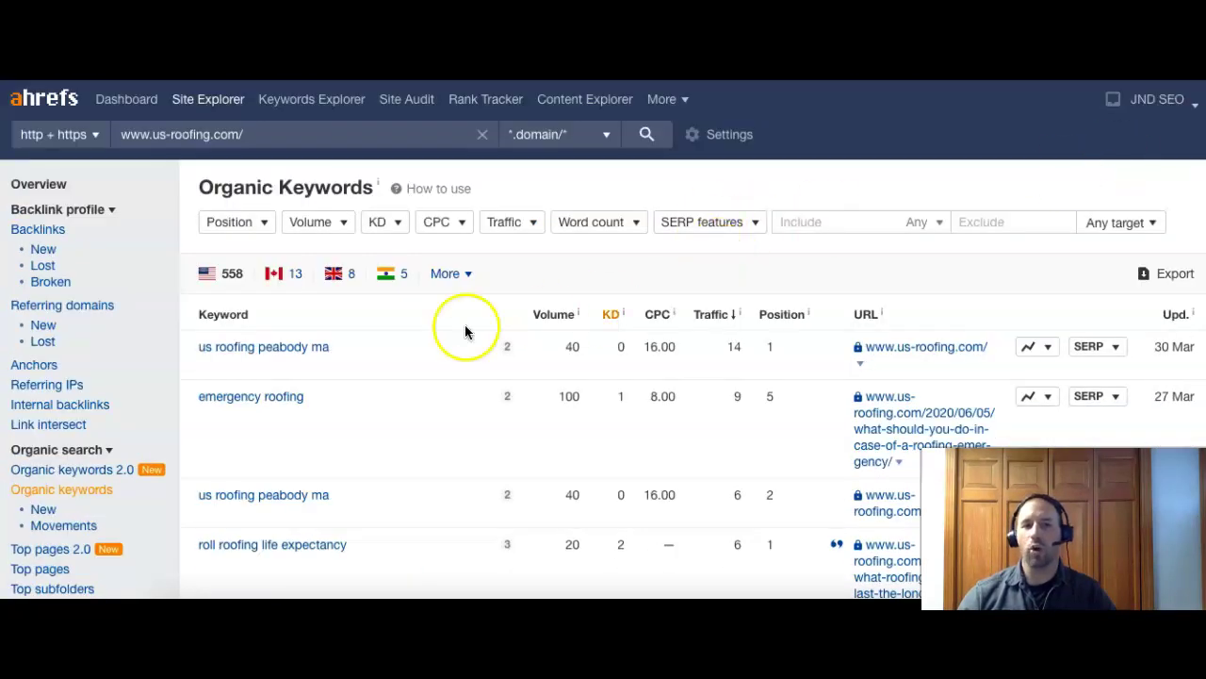
click(57, 188)
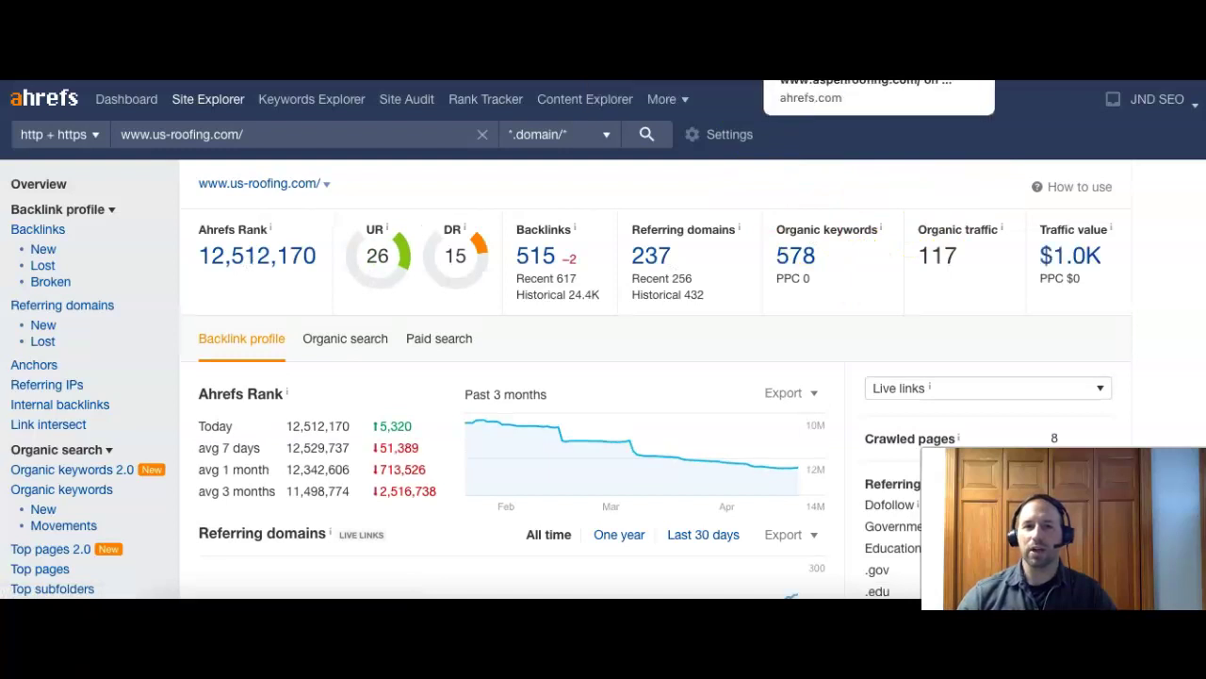
click(881, 103)
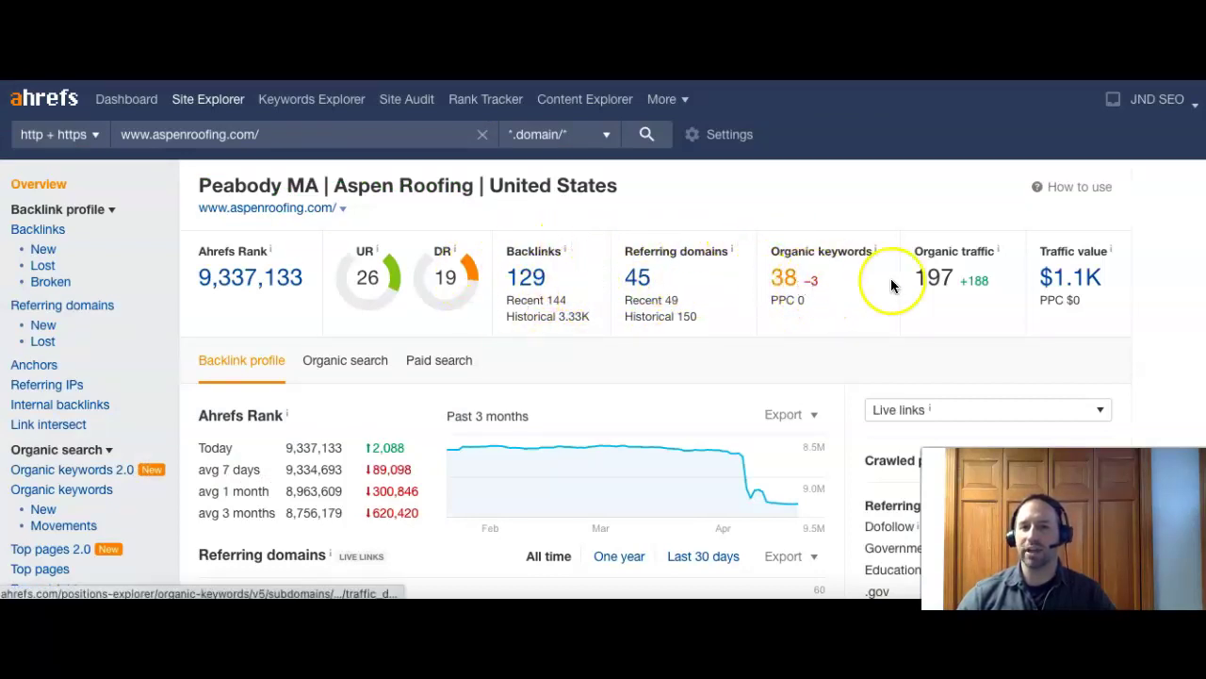
click(936, 292)
drag(935, 292, 961, 329)
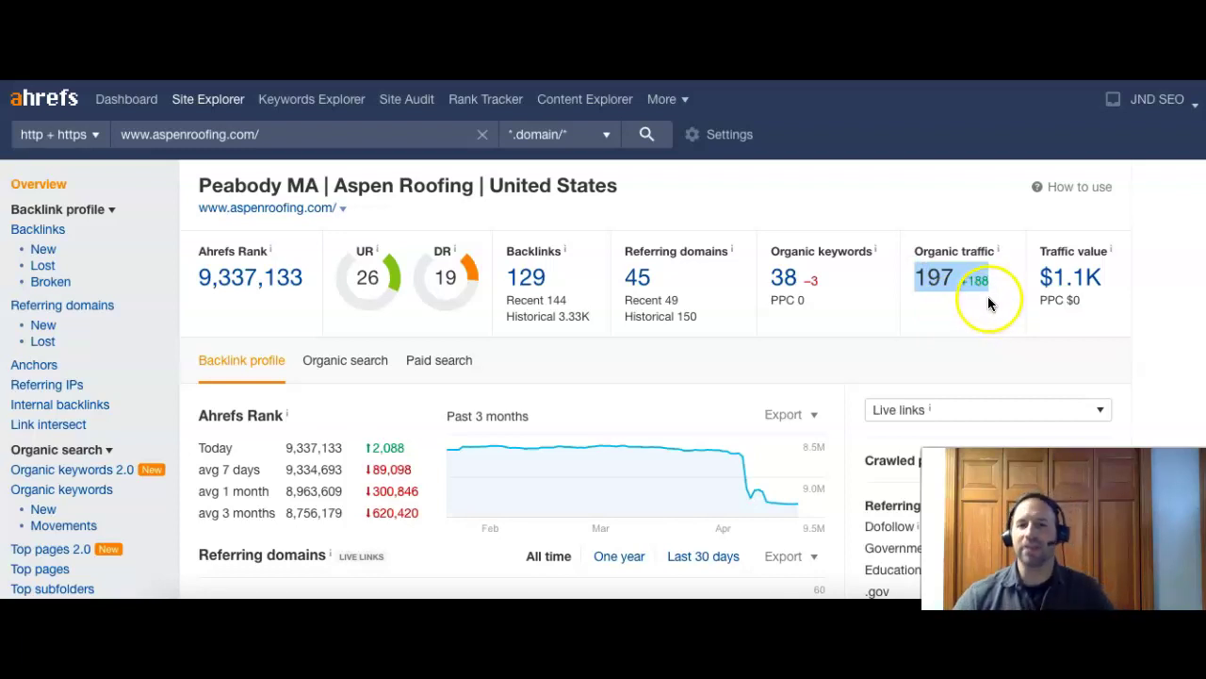
click(975, 306)
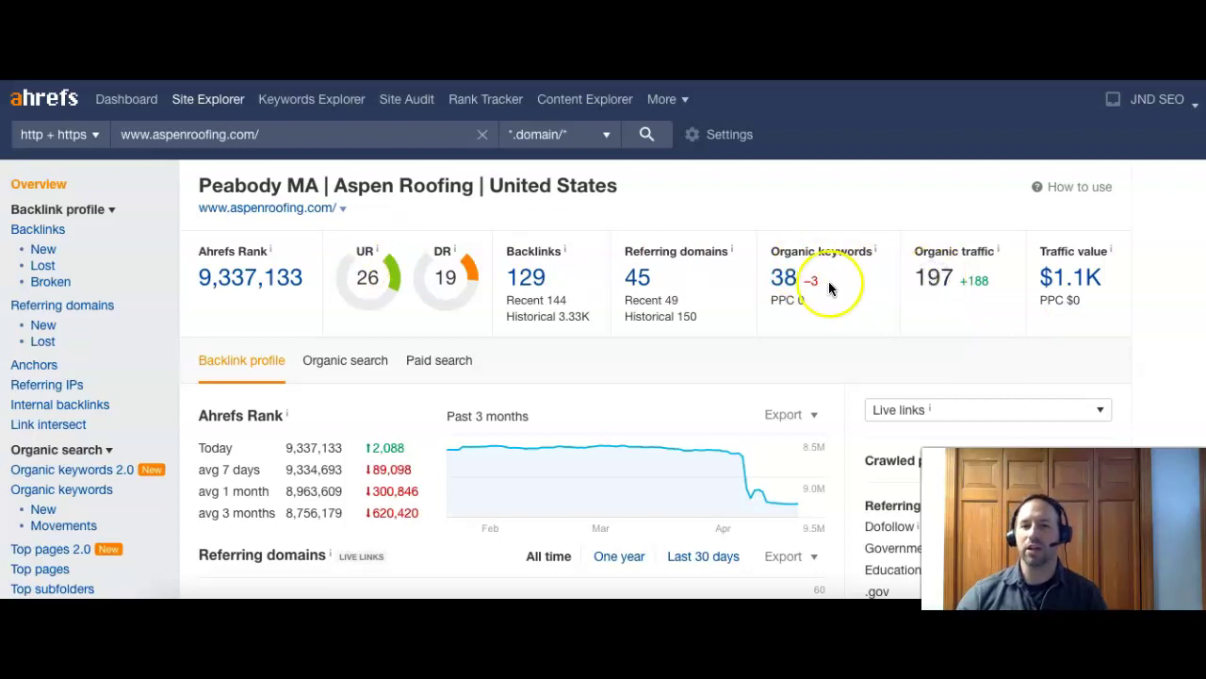
- Open Aspen Roofing's organic keywords report and check the search volume of "aspen roofing" and the entry for "aspen peabody"
click(783, 276)
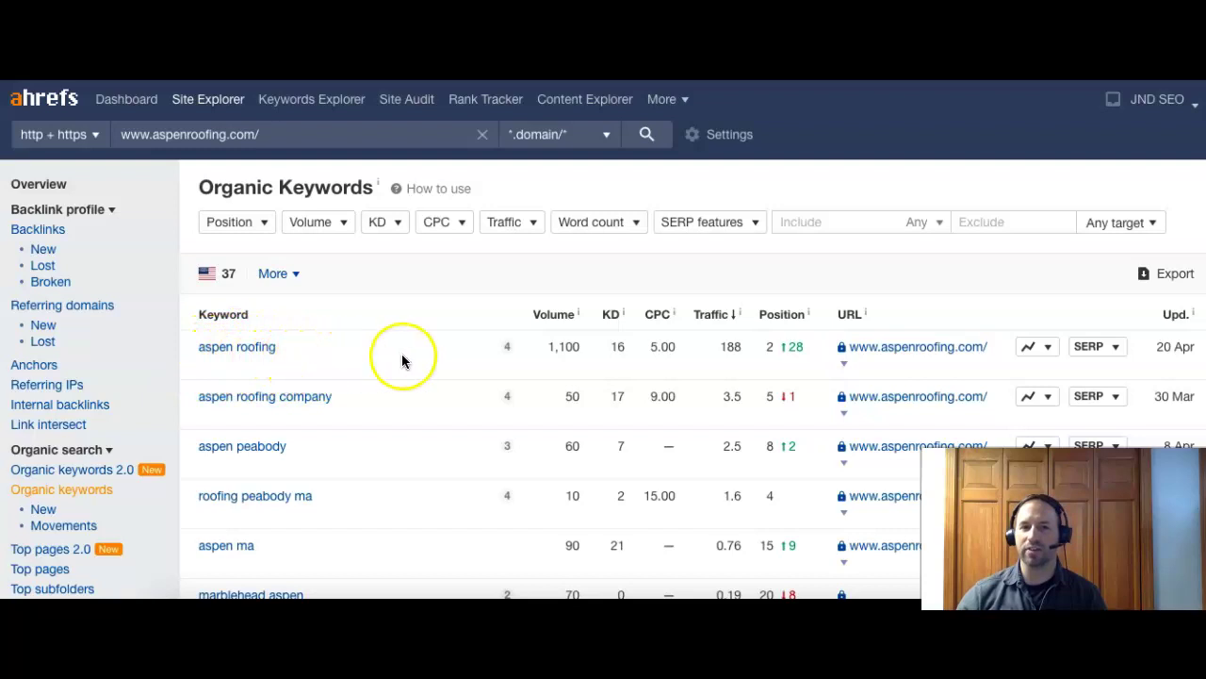
double_click(549, 347)
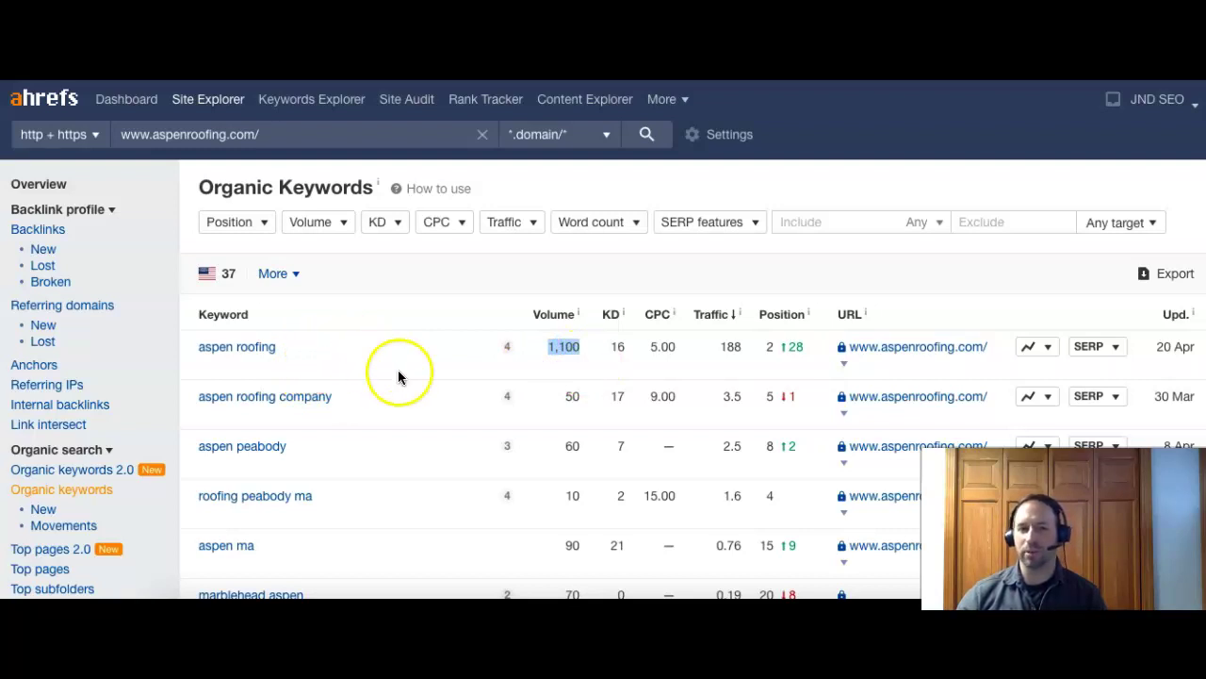
drag(289, 447, 205, 443)
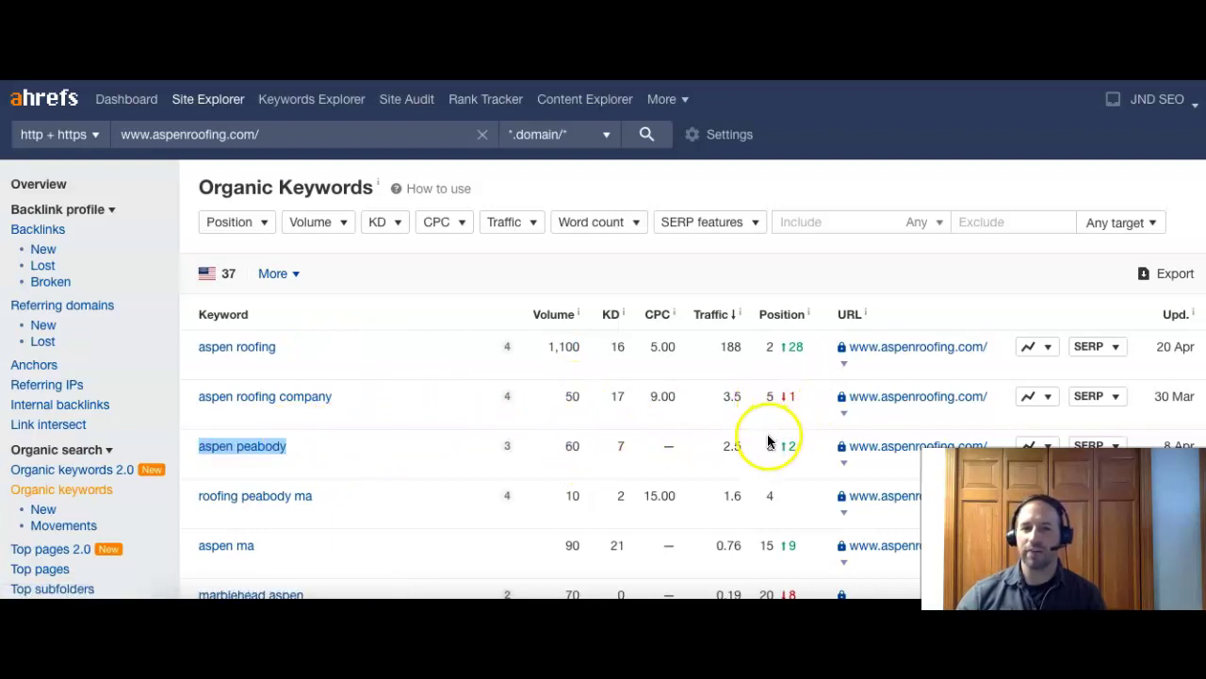
- Check the search volume and position of "roofing peabody ma" among Aspen Roofing's organic keywords
drag(341, 496, 200, 494)
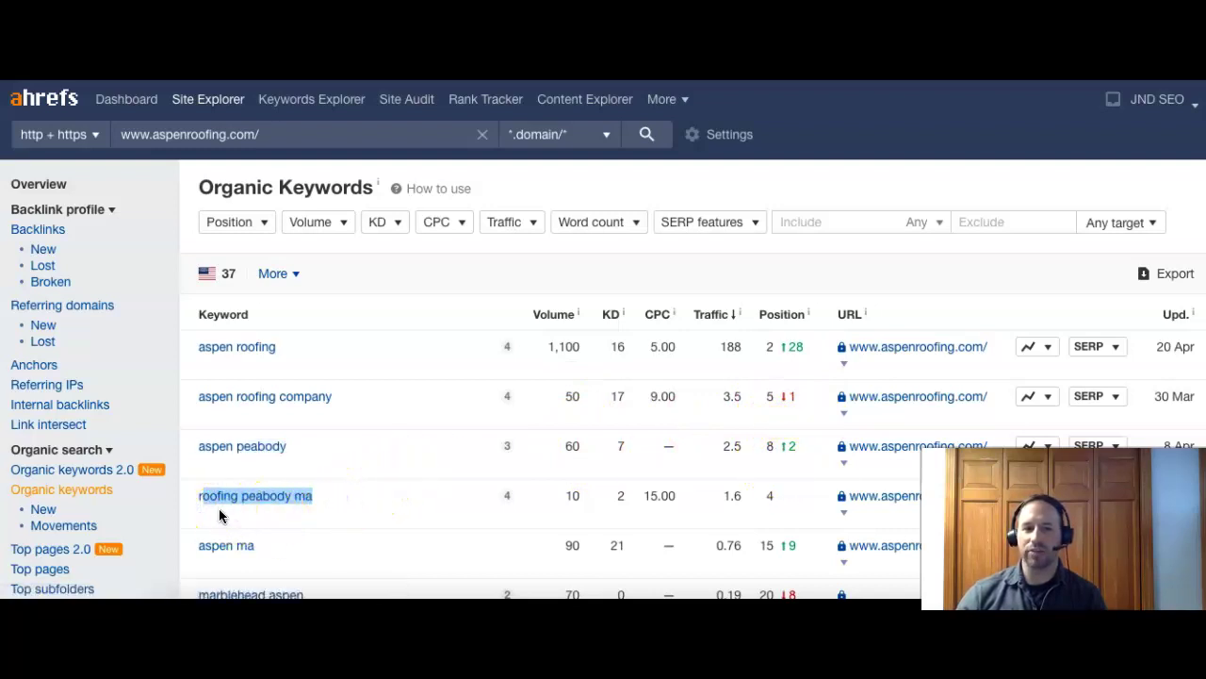
double_click(568, 496)
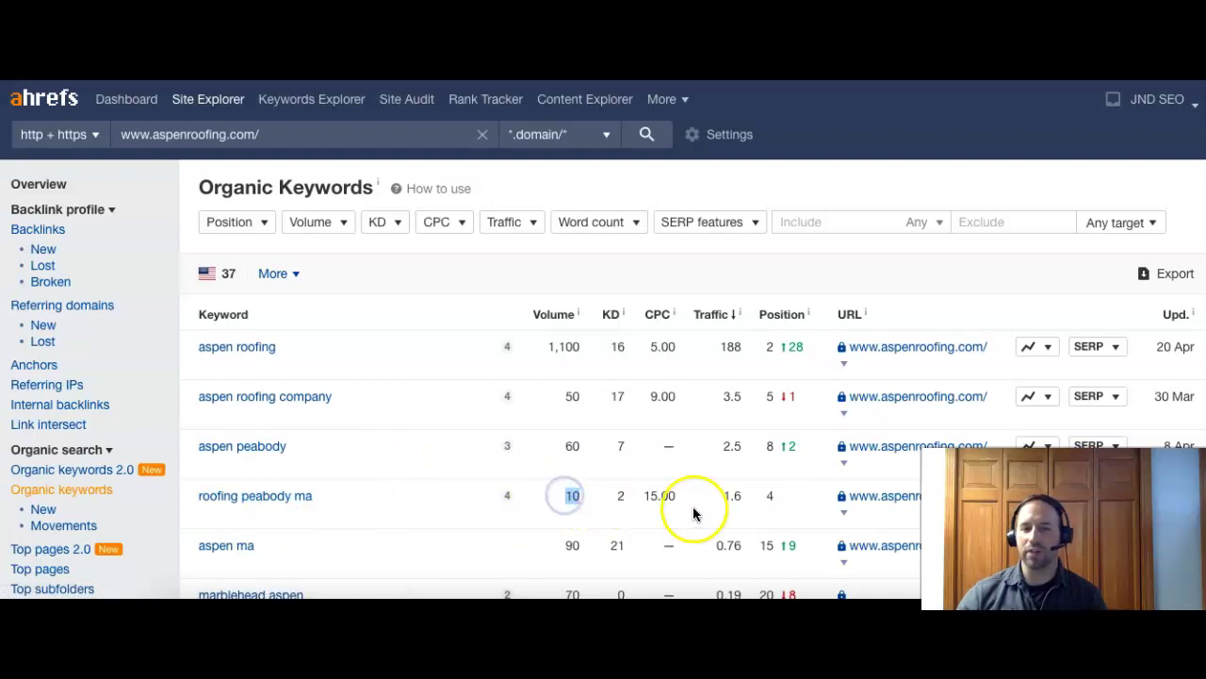
click(781, 500)
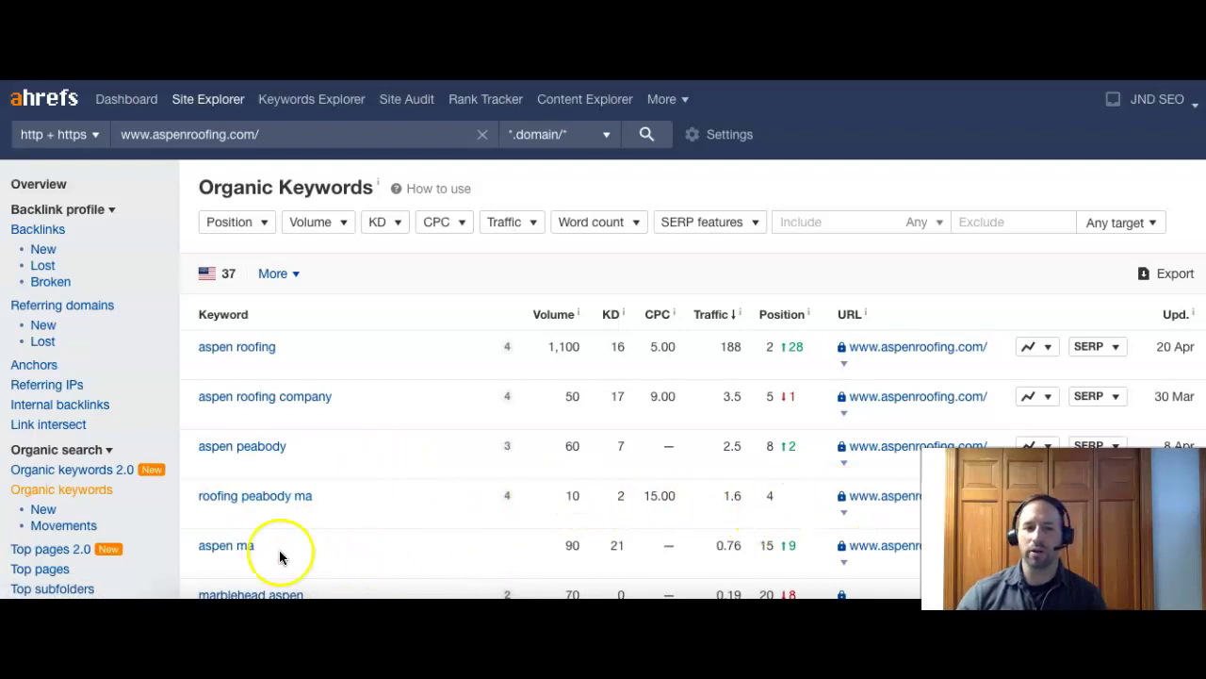
- Examine Aspen Roofing's entry for "aspen ma" and compare it with the one for "roofing peabody ma"
drag(262, 546, 198, 546)
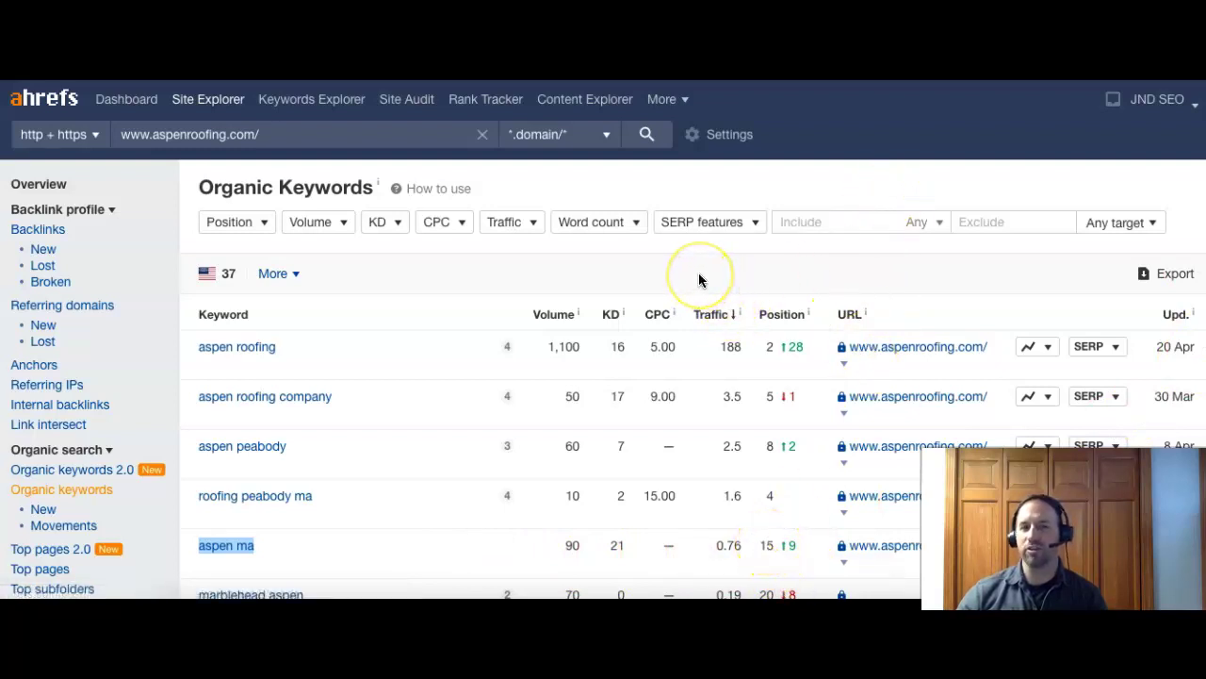
click(420, 542)
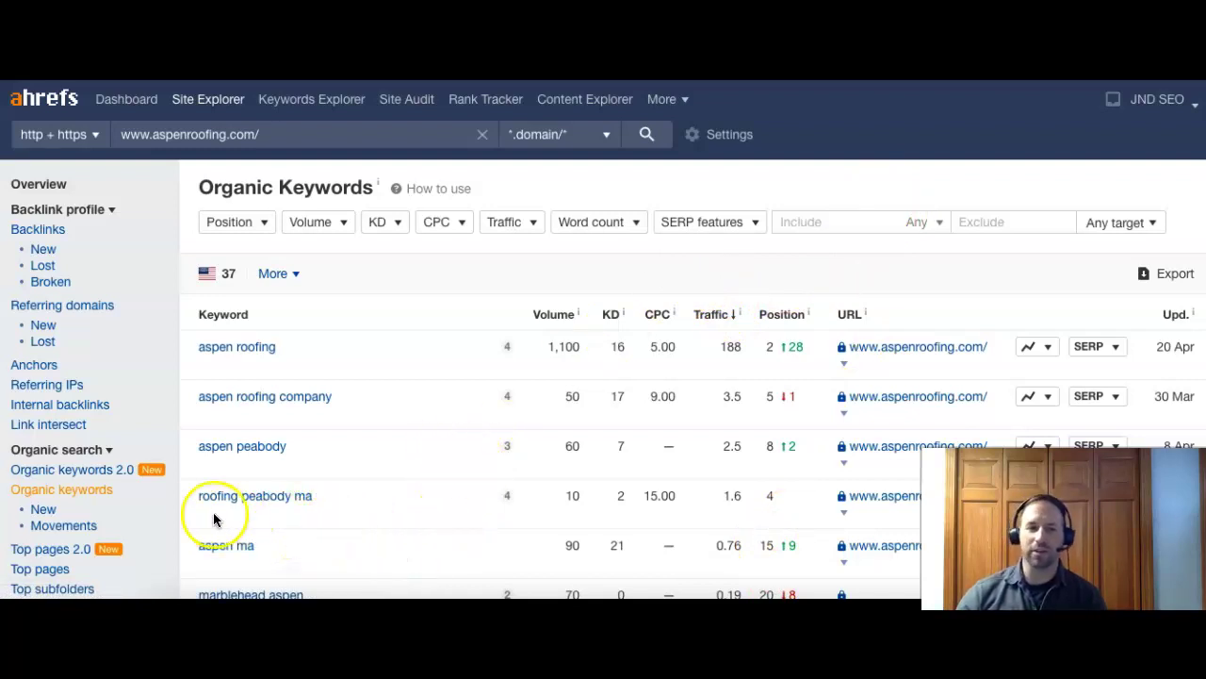
drag(311, 498, 176, 497)
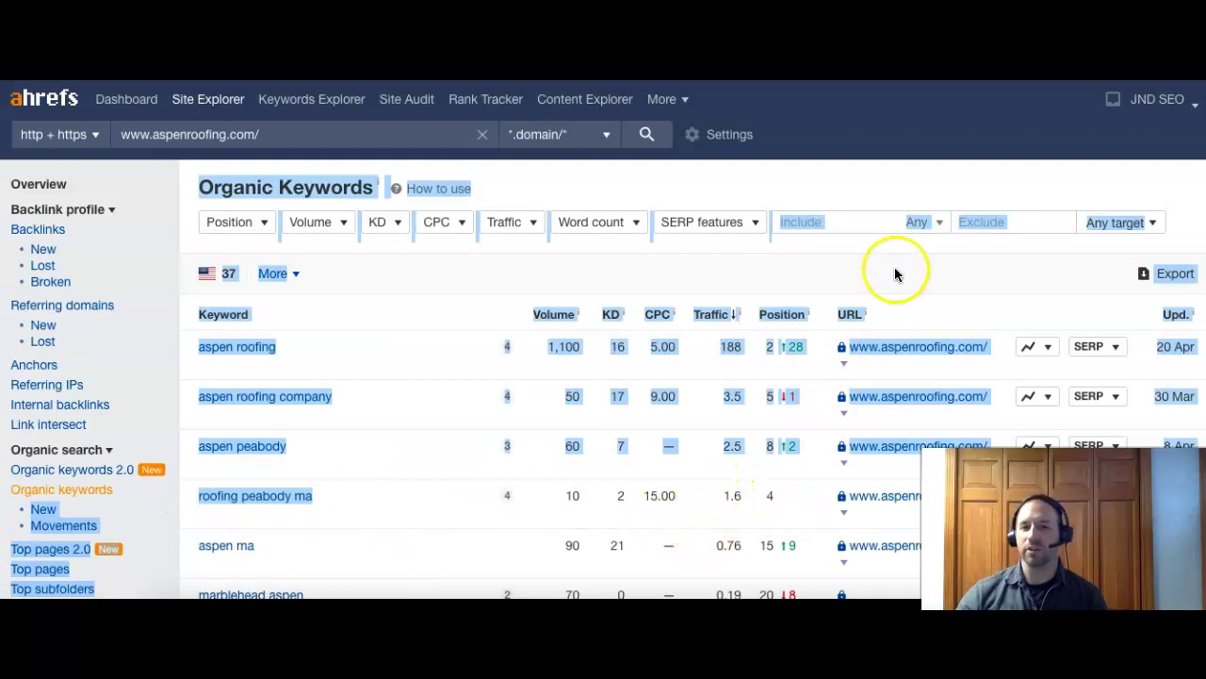
click(410, 503)
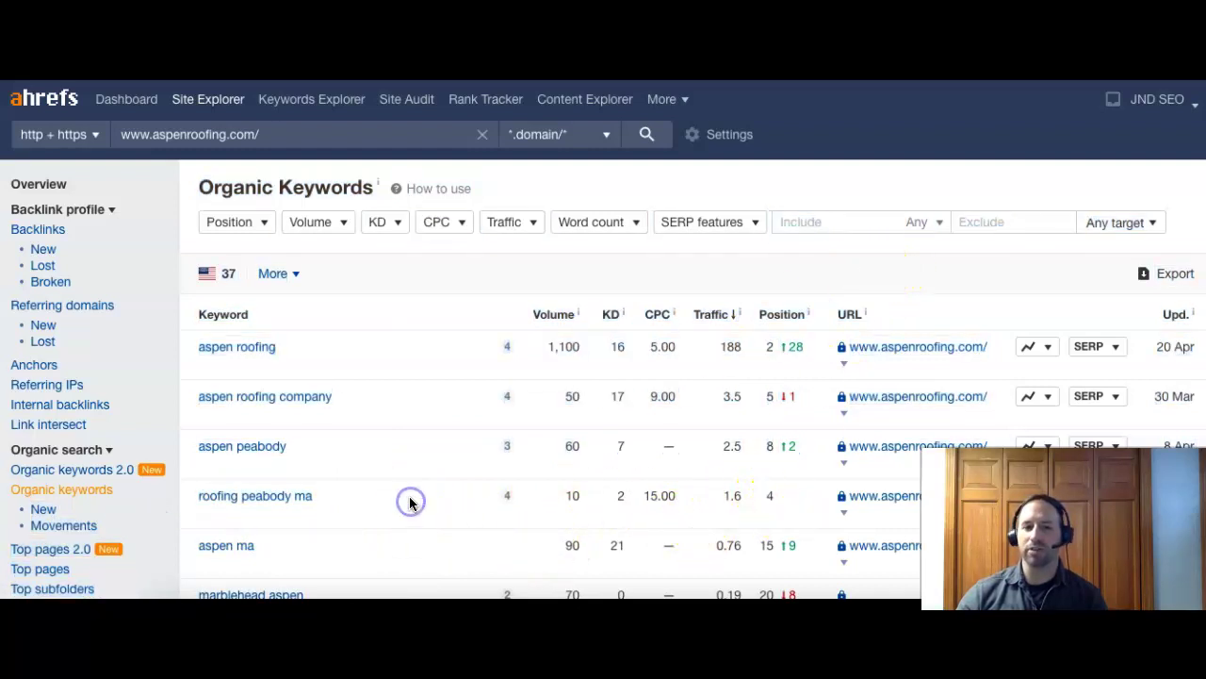